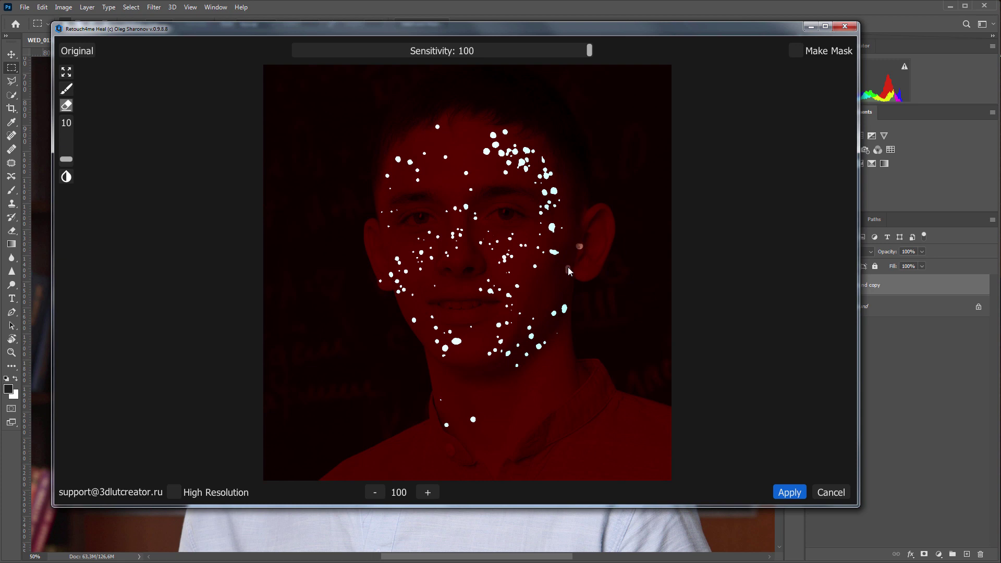
Erase the healing mask around the mole on the cheek, compare the result with the original, and apply Retouch4me Heal
click(83, 55)
mouse_move(399, 259)
mouse_down()
mouse_move(392, 284)
mouse_move(402, 292)
mouse_move(398, 271)
mouse_up()
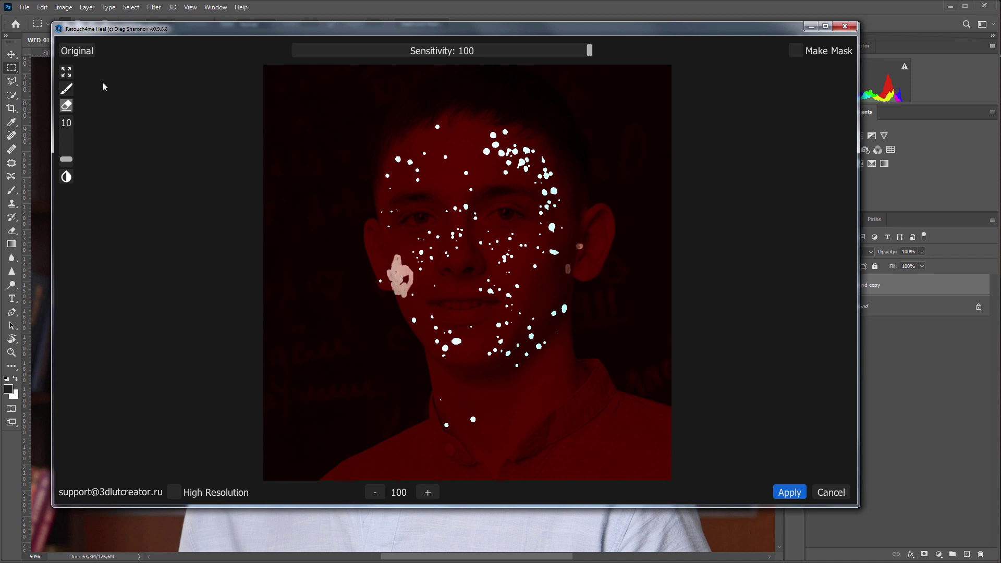
click(81, 53)
click(81, 53)
click(68, 73)
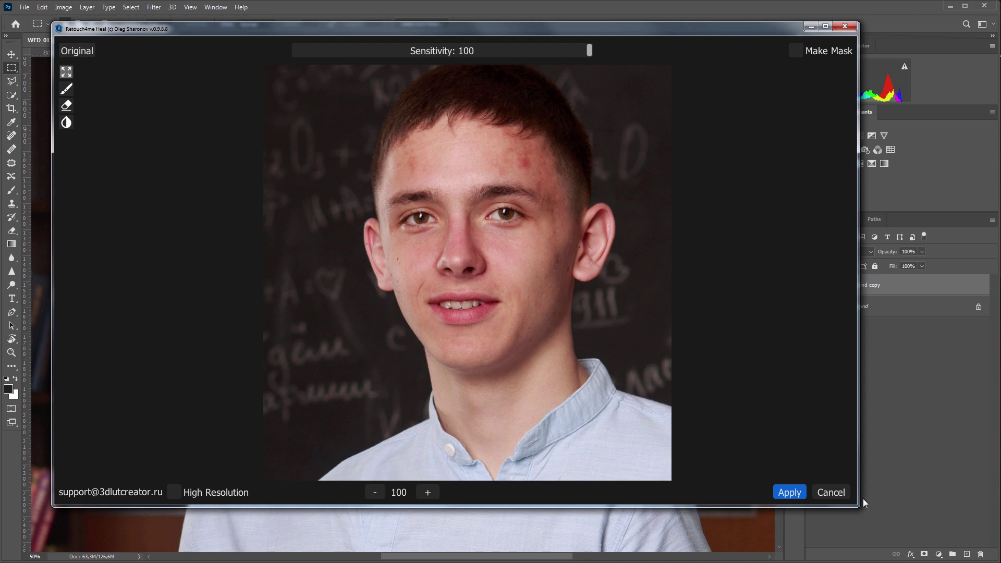
click(790, 492)
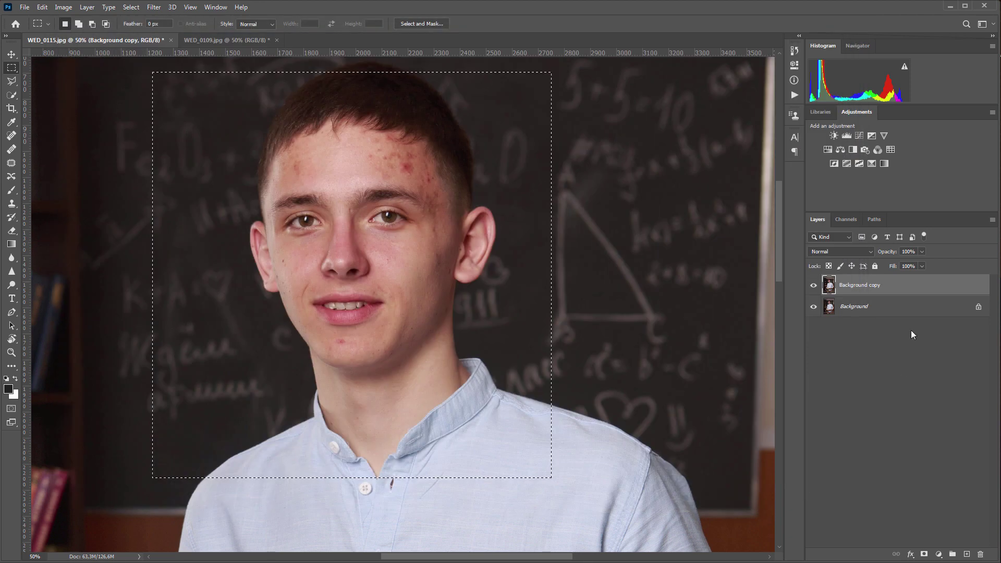
Rename the Background copy layer as Heal and clear the rectangular selection
double_click(863, 286)
text(Heal)
key(Return)
key(ctrl+d)
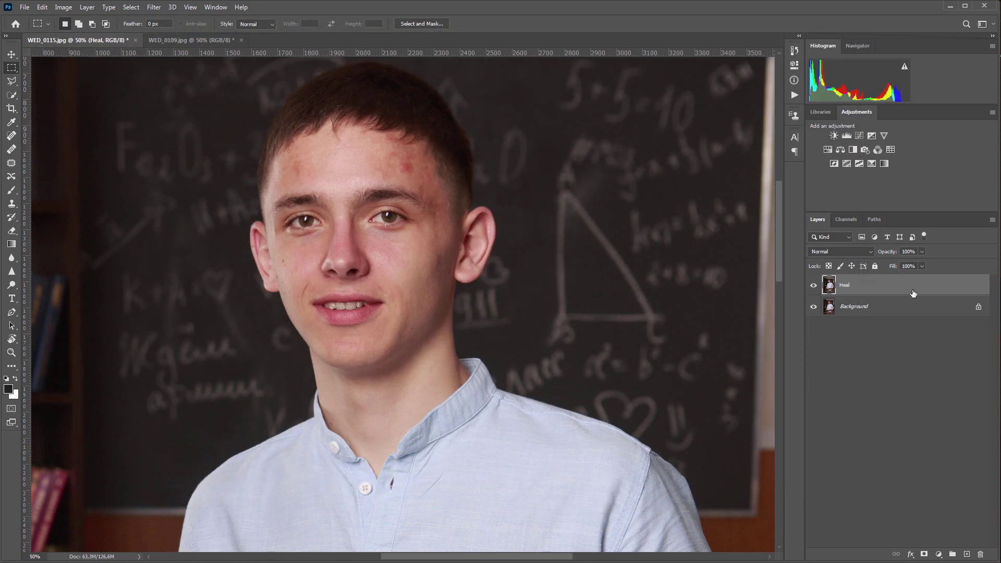
Duplicate the Heal layer and run Retouch4me DodgeBurn on the copy with High Resolution enabled
mouse_move(862, 285)
mouse_down()
mouse_move(907, 499)
mouse_move(967, 554)
mouse_up()
click(153, 7)
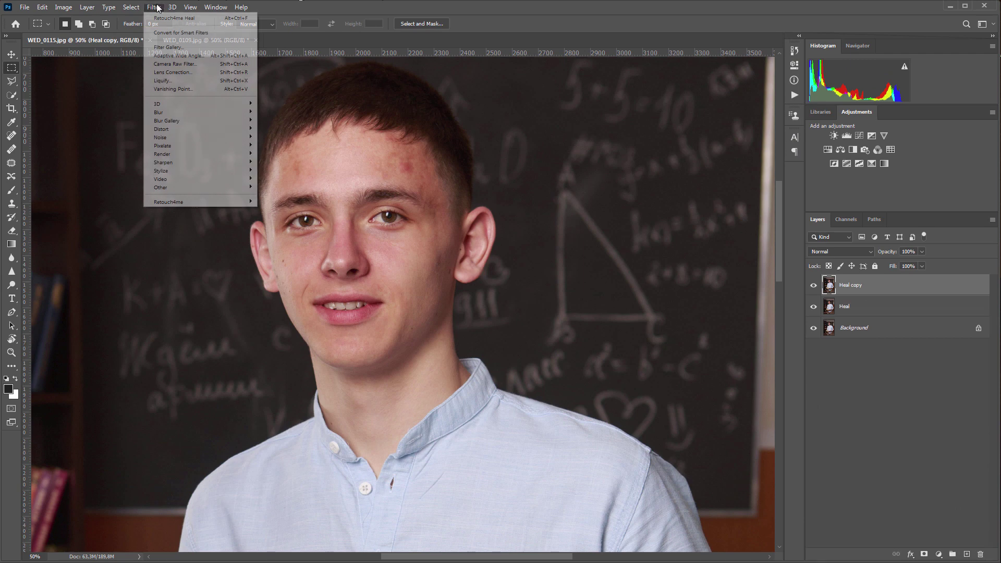
mouse_move(213, 203)
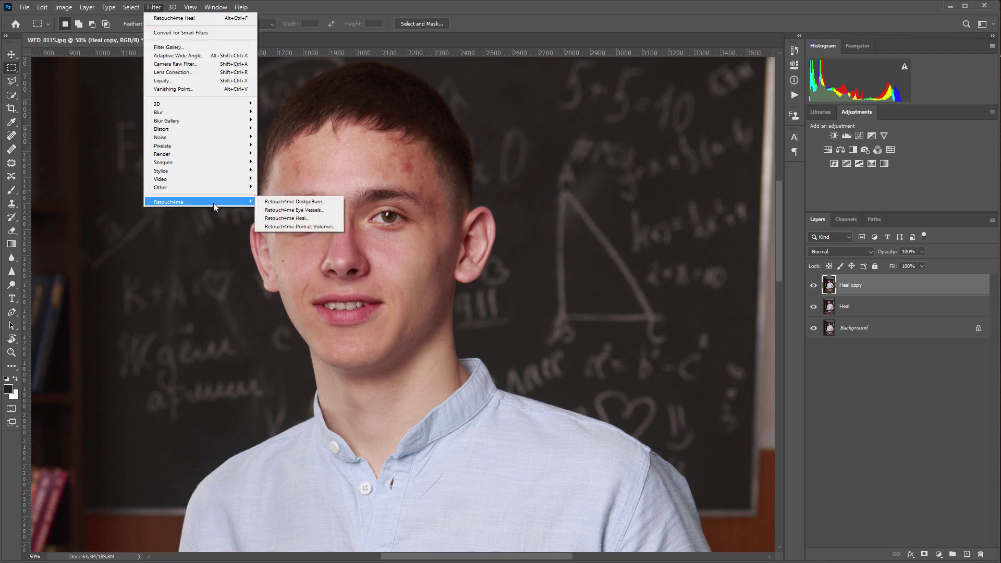
click(313, 202)
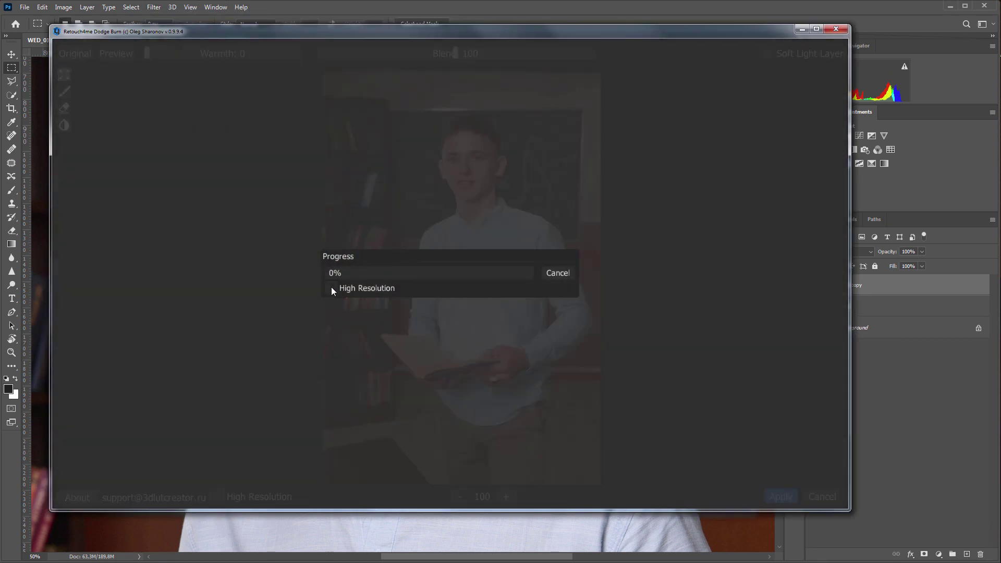
click(332, 289)
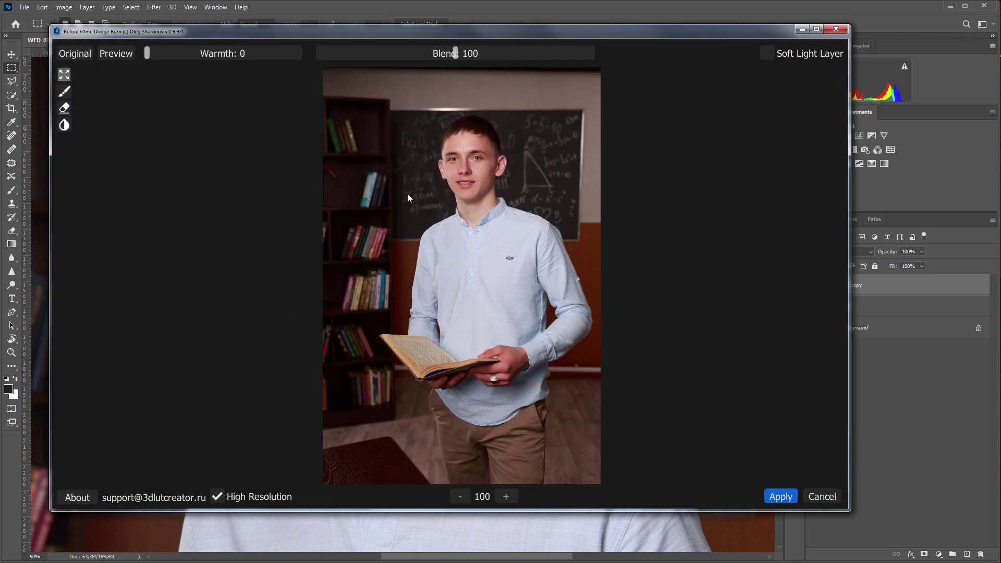
Check the dodge-and-burn result on the face against the original and apply it to the layer
scroll(490, 157, up, 5)
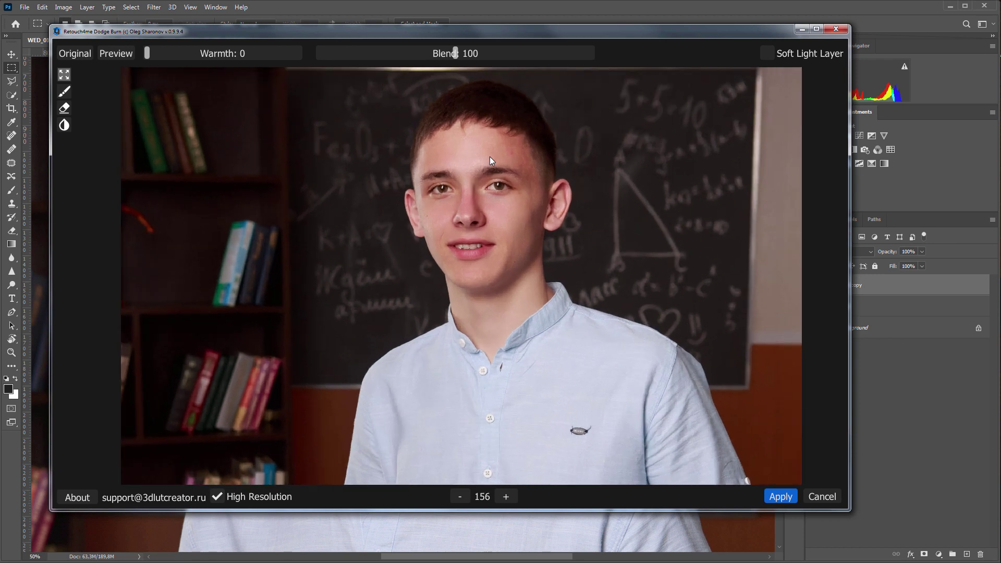
scroll(490, 157, up, 3)
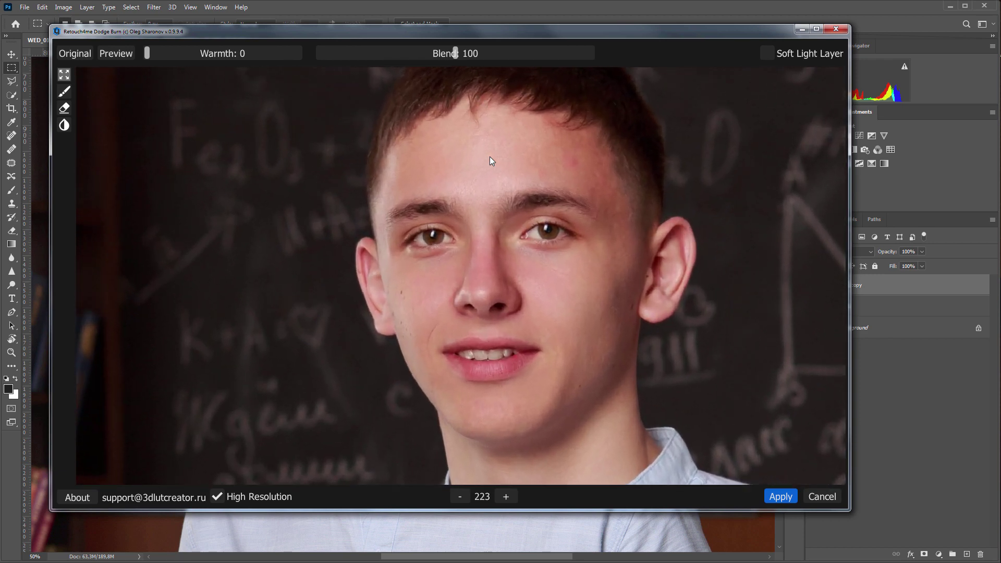
click(82, 52)
click(782, 497)
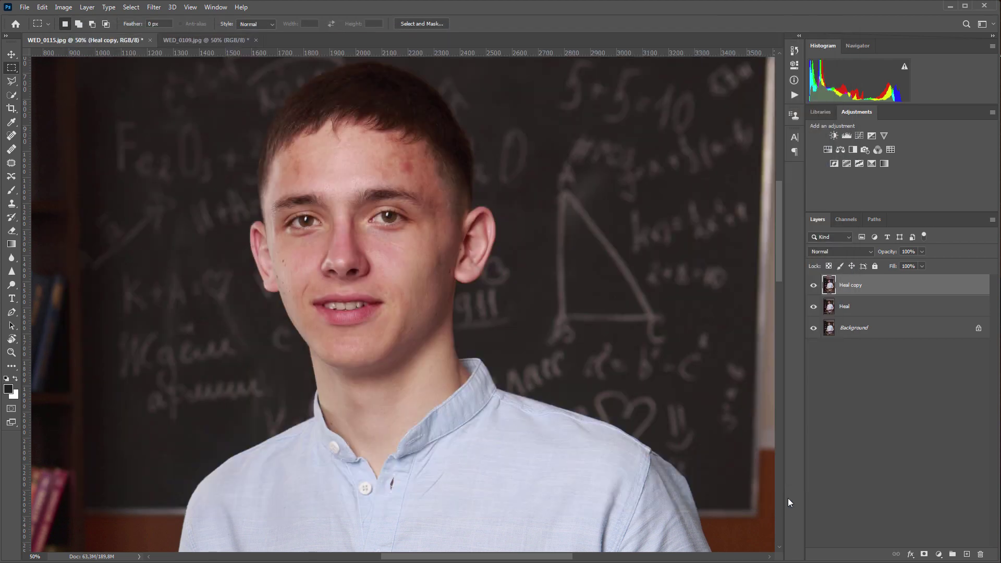
Rename the Heal copy layer as DnB, duplicate it, and name the duplicate PV
mouse_move(957, 290)
mouse_down()
mouse_move(957, 537)
mouse_move(967, 554)
mouse_up()
double_click(848, 285)
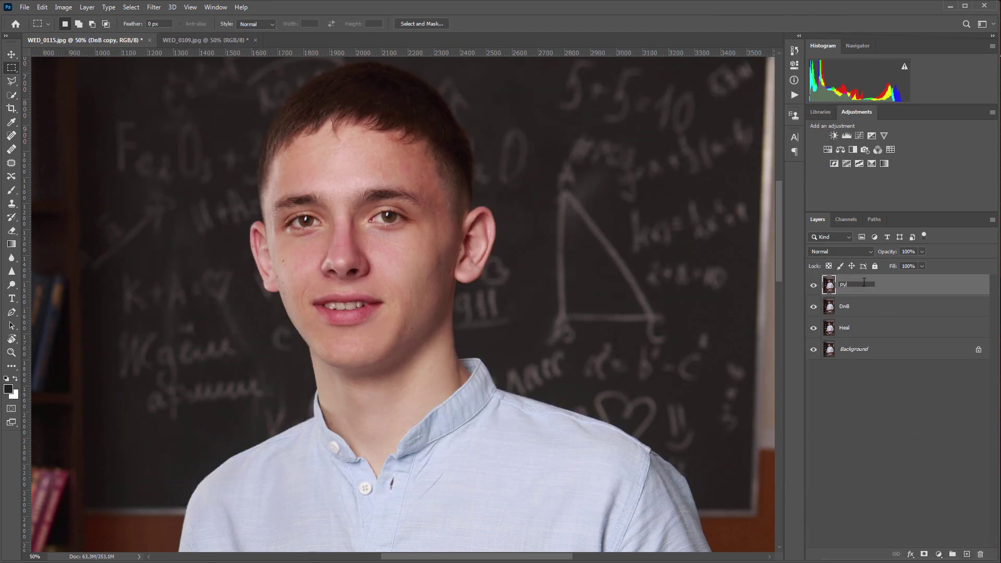
text(PV)
key(Return)
Run Retouch4me Portrait Volumes on the PV layer, compare the face with the original, and apply the effect
click(154, 7)
mouse_move(218, 203)
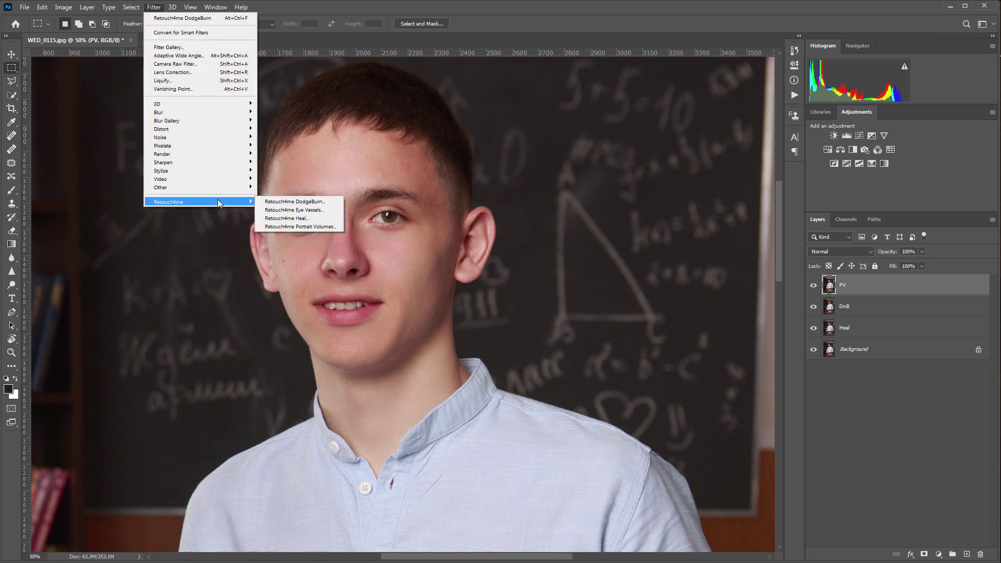
click(313, 226)
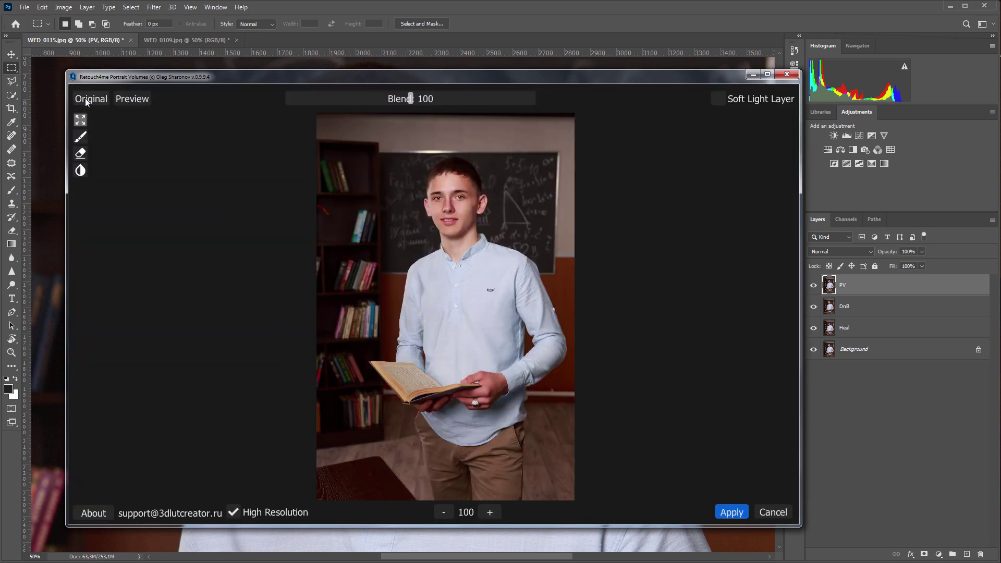
click(86, 98)
scroll(447, 211, up, 5)
scroll(461, 220, up, 1)
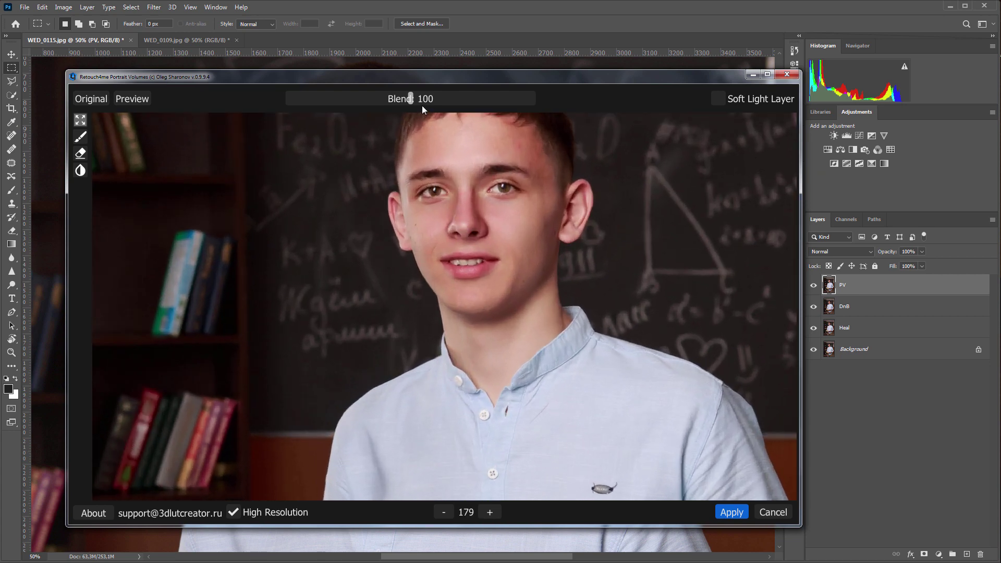
click(735, 513)
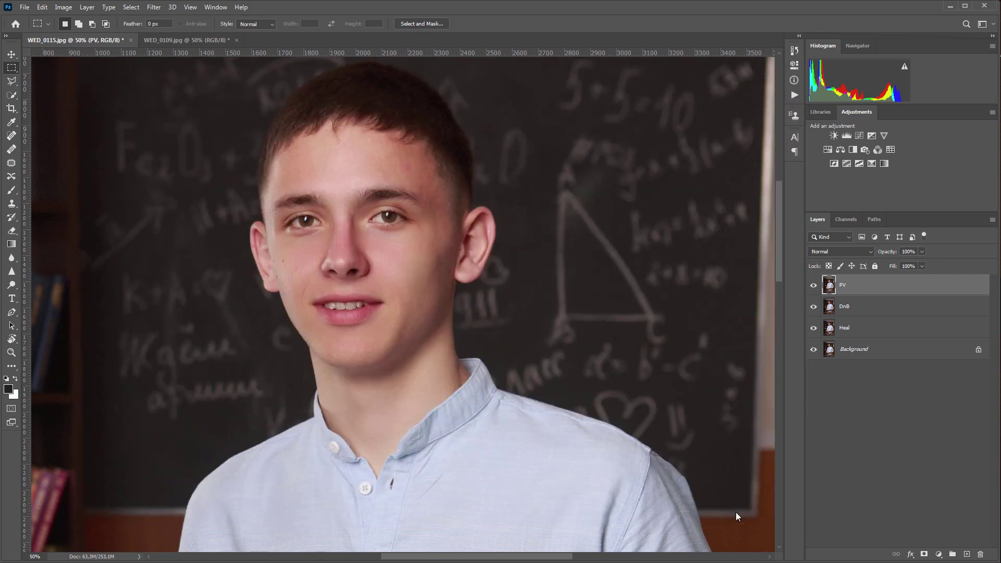
Compare the portrait without the retouching layers, leave only PV visible over the background, and inspect the redness on the forehead
drag(814, 328, 815, 289)
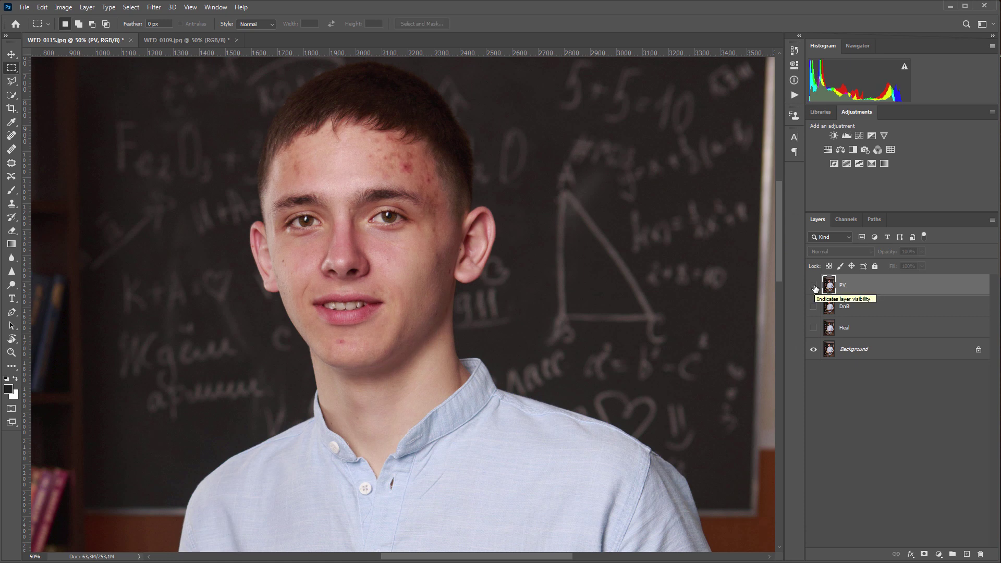
click(814, 285)
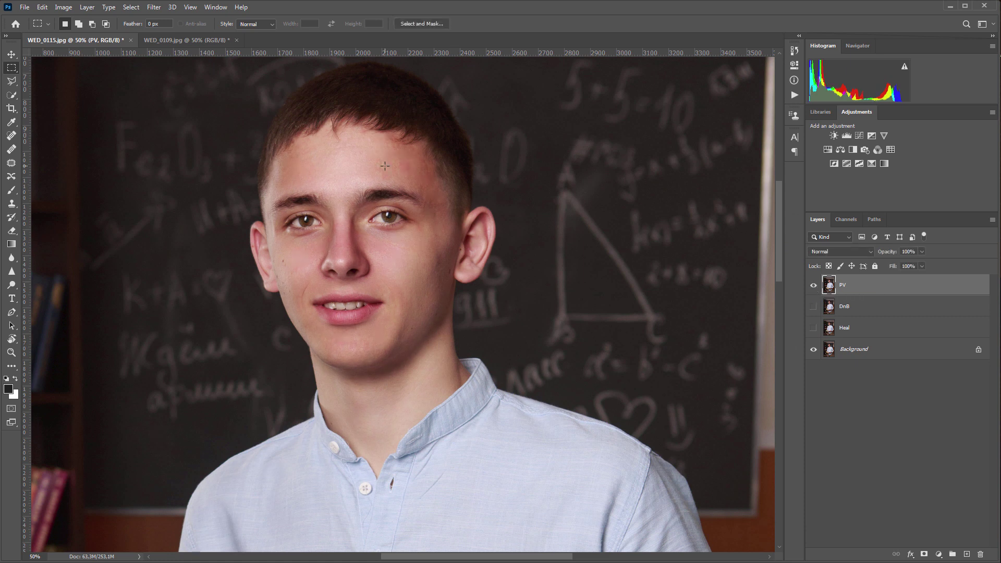
key(z)
click(416, 161)
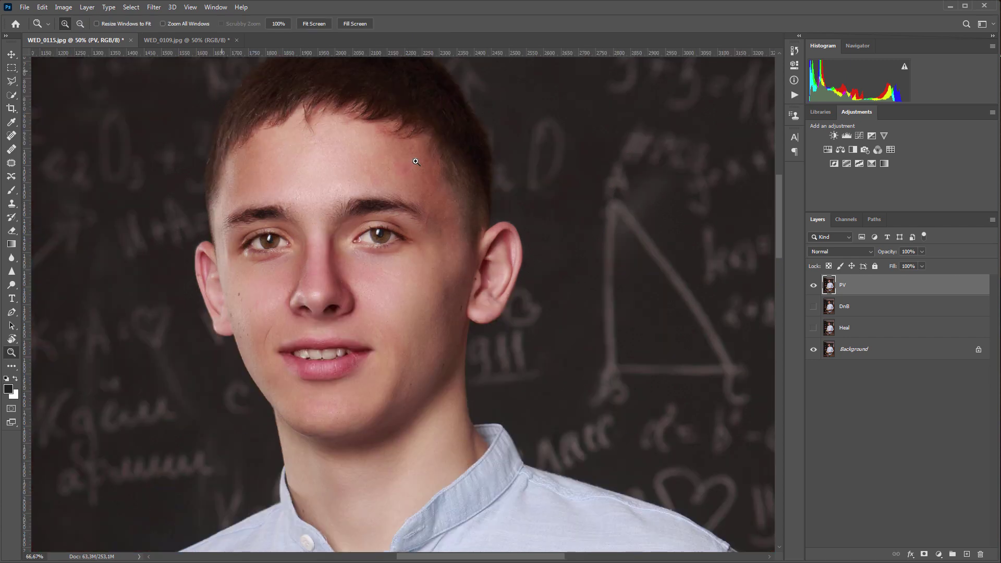
click(417, 161)
click(416, 161)
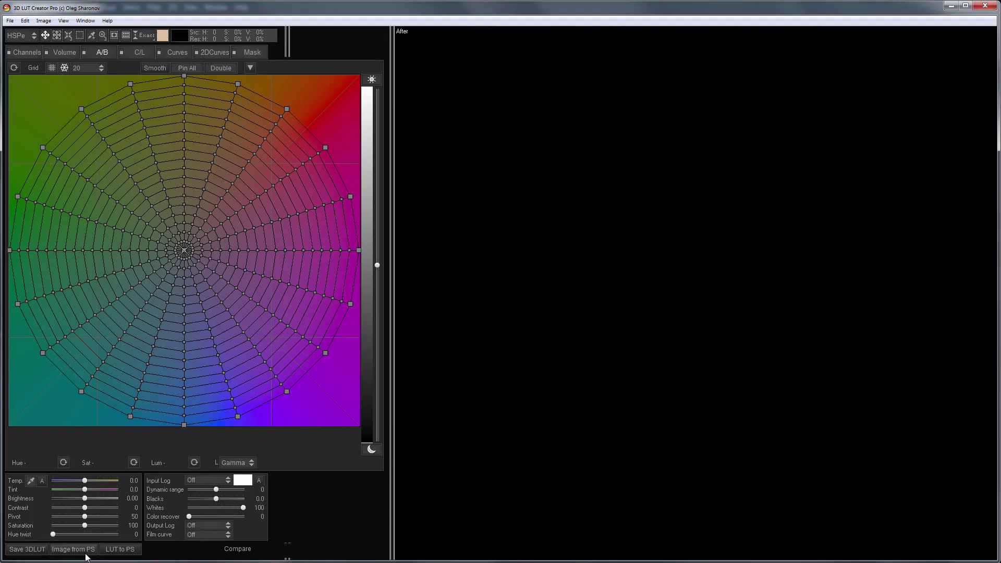
Switch to 3D LUT Creator, load the current Photoshop image, and enlarge the reddened forehead area
click(73, 550)
click(102, 35)
click(137, 55)
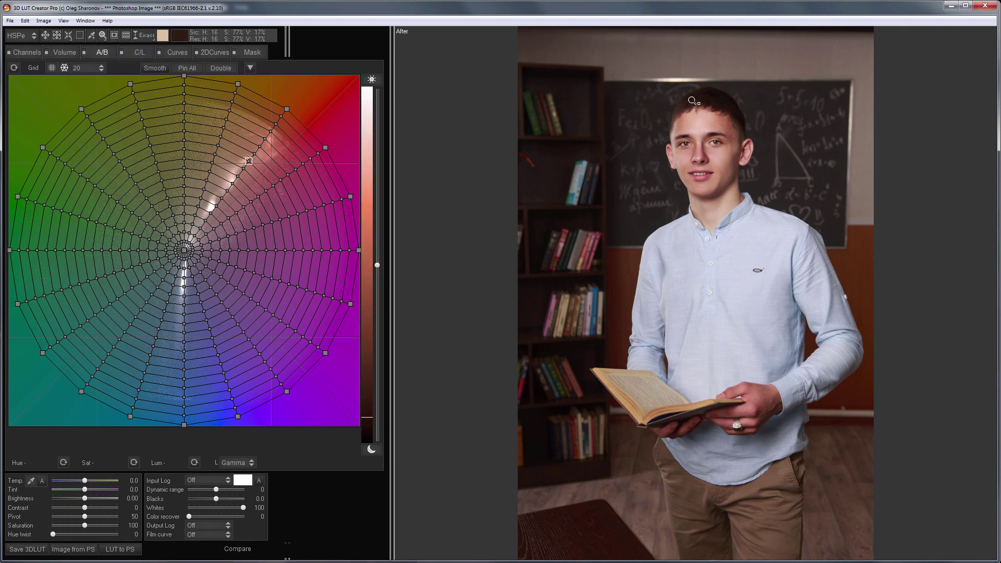
drag(693, 99, 755, 155)
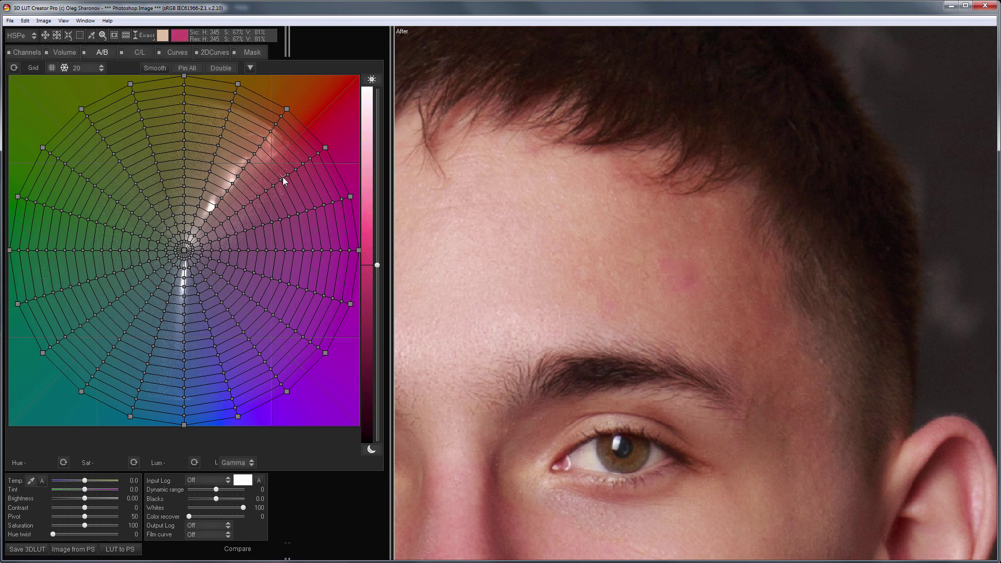
Shift the pinkish-red skin tones toward orange on the A/B grid and send the LUT to Photoshop, comparing the photo with and without it
drag(283, 178, 254, 174)
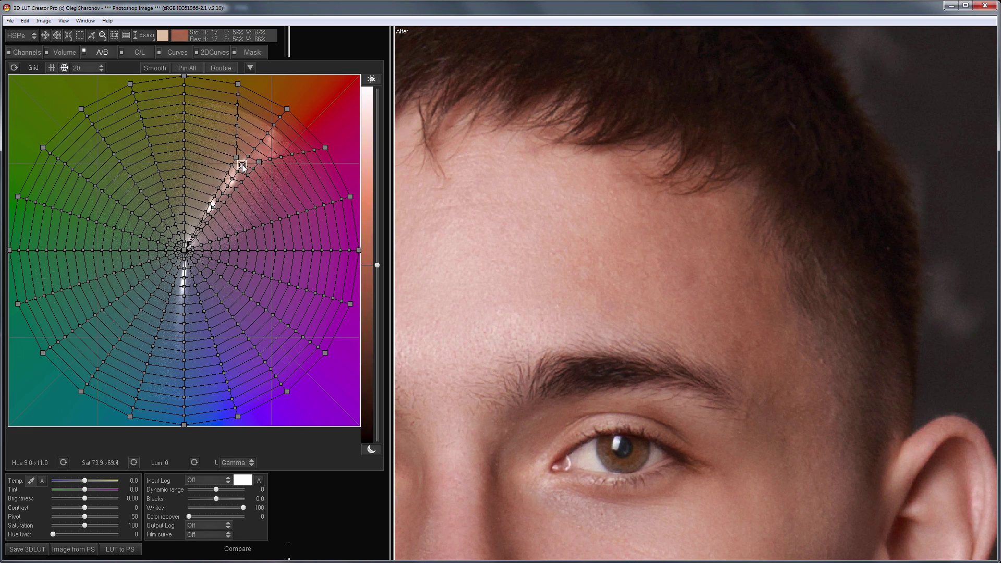
click(120, 550)
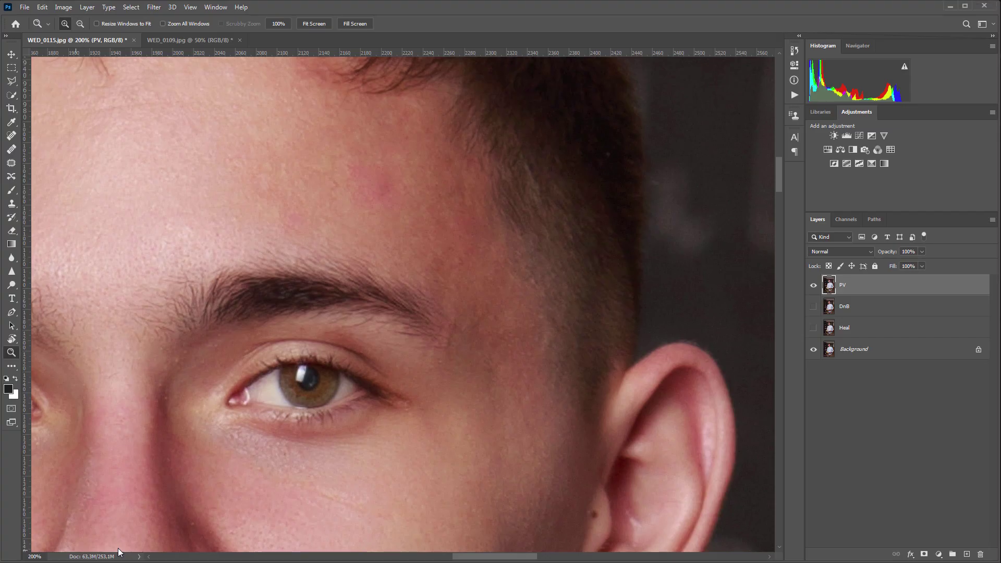
scroll(311, 365, down, 3)
scroll(312, 355, down, 2)
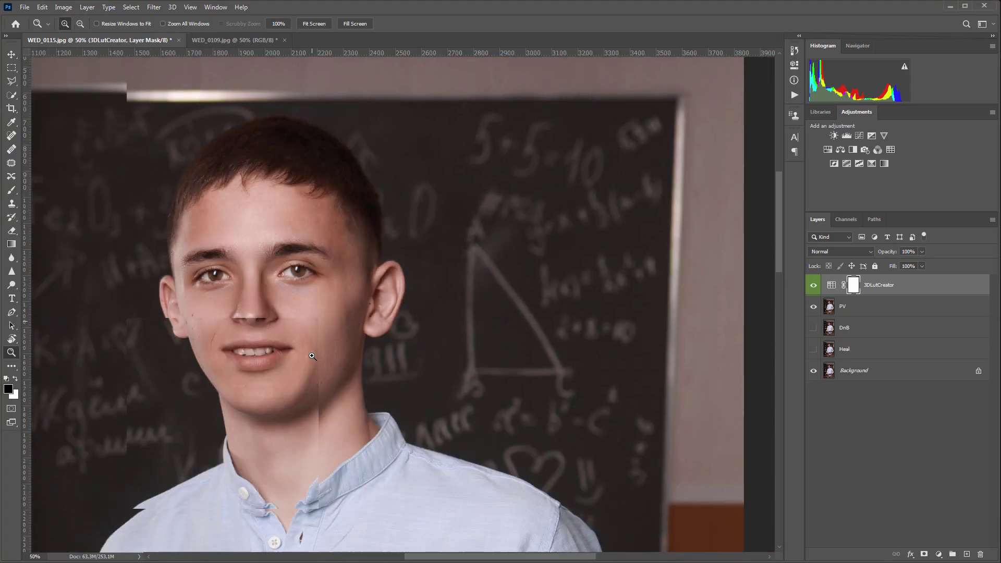
click(814, 285)
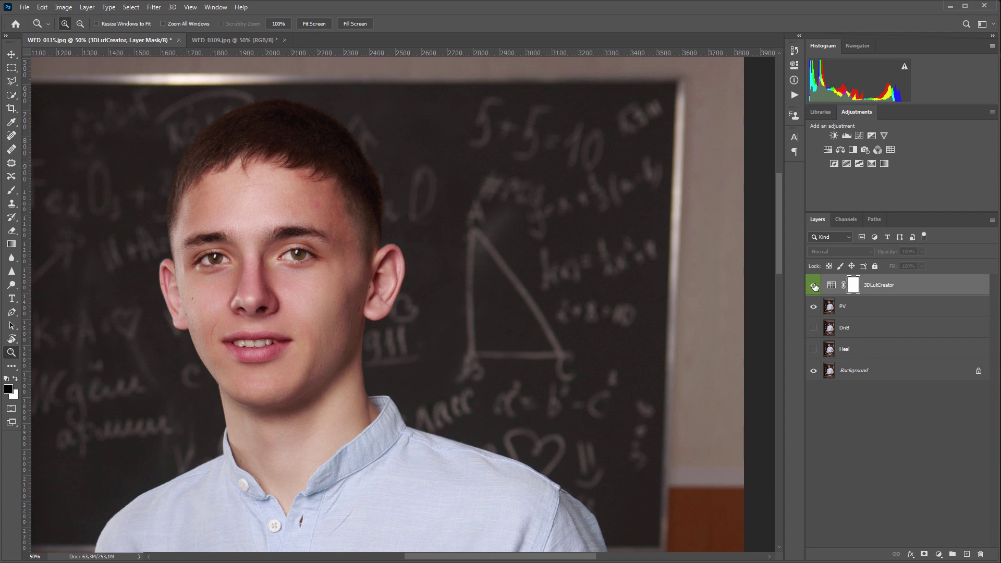
click(814, 286)
Invert the 3DLutCreator layer's mask and paint it white over the reddish forehead, cheek and nose at 50% brush opacity, checking the difference
key(ctrl+i)
key(b)
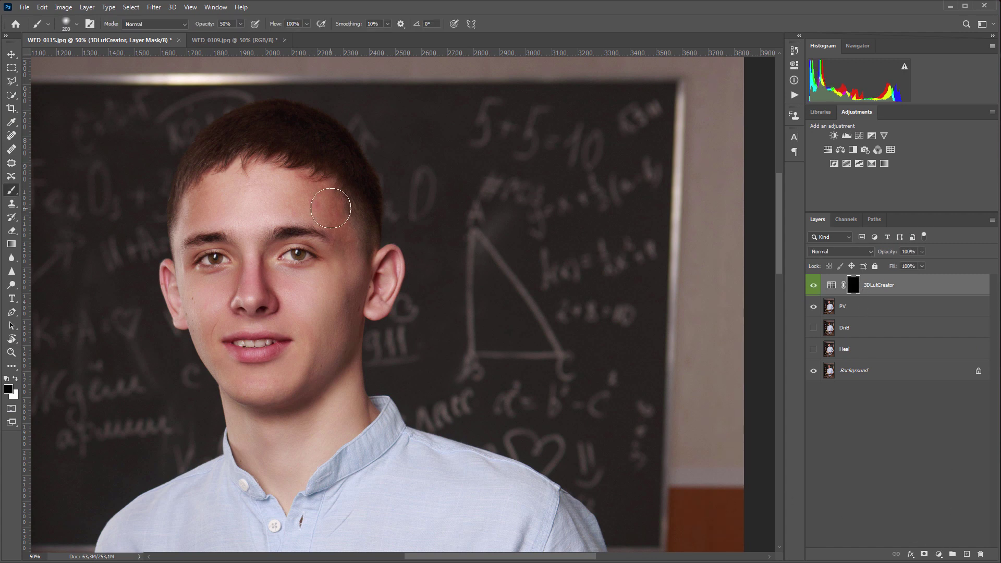
key(x)
mouse_move(334, 203)
mouse_down()
mouse_move(298, 205)
mouse_move(325, 208)
mouse_move(346, 255)
mouse_move(301, 174)
mouse_move(229, 170)
mouse_move(193, 198)
mouse_up()
mouse_move(214, 273)
mouse_down()
mouse_move(261, 281)
mouse_move(253, 268)
mouse_move(276, 284)
mouse_move(240, 281)
mouse_move(212, 301)
mouse_move(241, 295)
mouse_up()
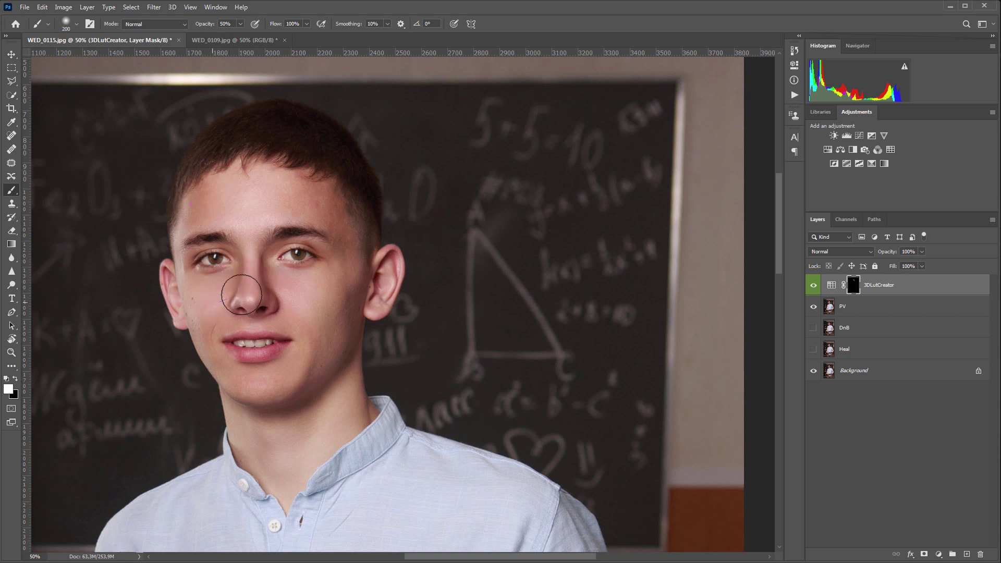
click(813, 287)
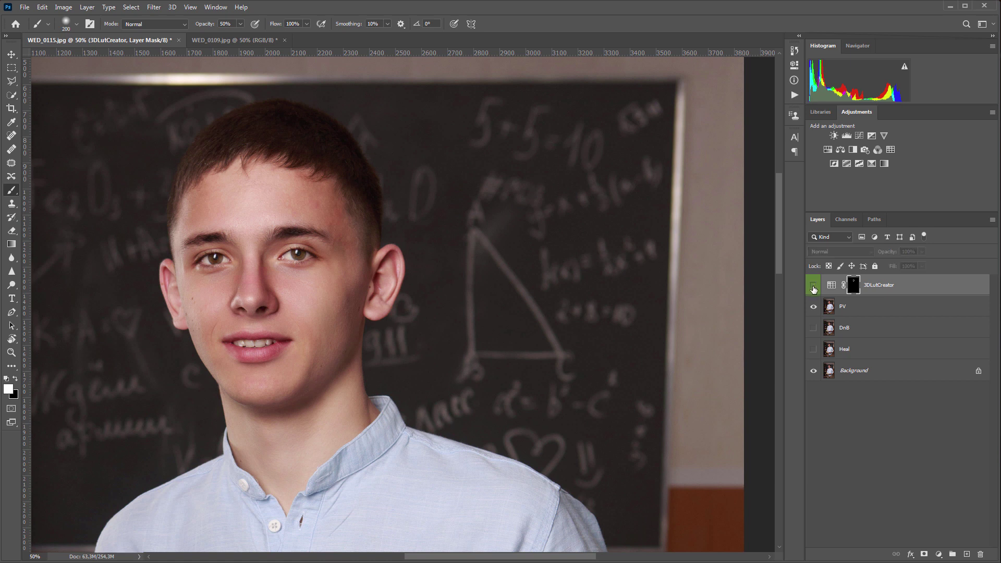
click(814, 286)
Group the 3DLutCreator and PV layers and compare the photo with and without the group
shift+click(859, 309)
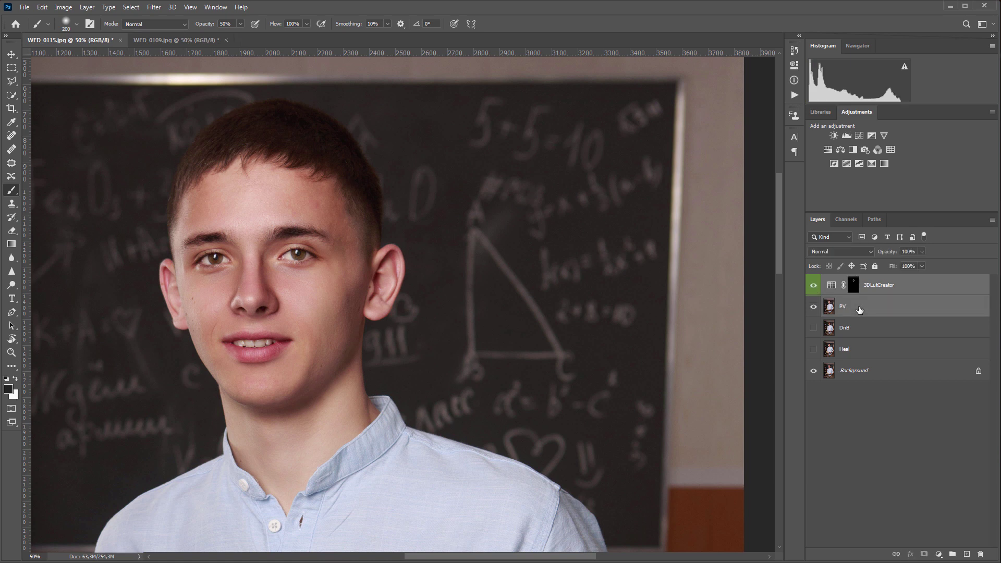
key(ctrl+g)
click(815, 281)
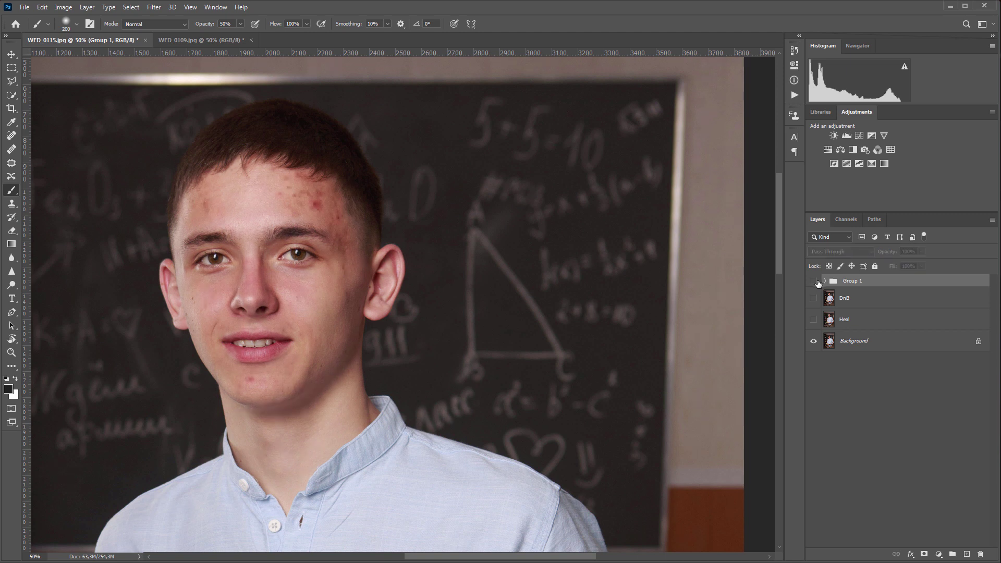
click(814, 281)
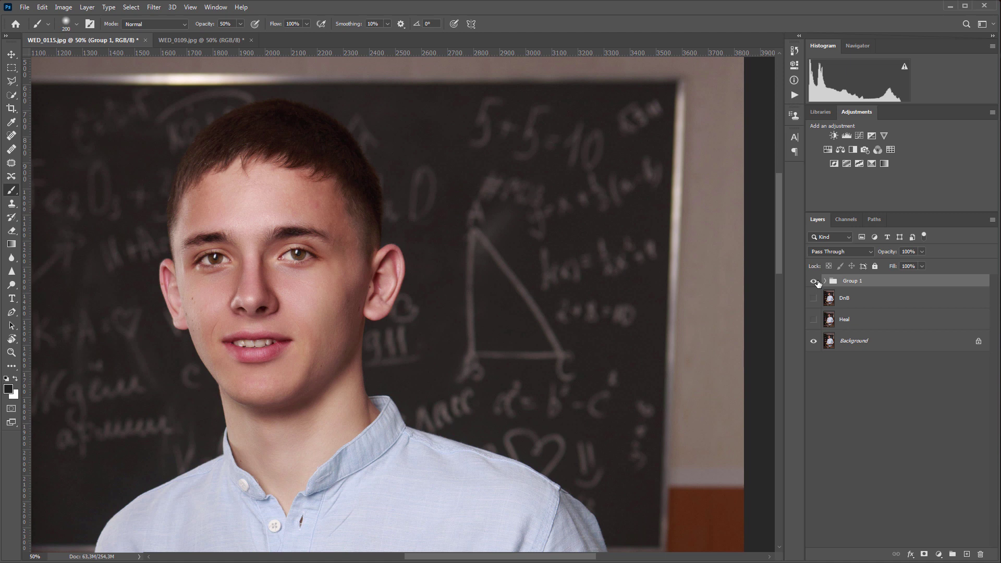
In WED_0109.jpg, duplicate the Background layer and name the copy Heal
click(201, 37)
mouse_move(866, 285)
mouse_down()
mouse_move(967, 370)
mouse_move(967, 553)
mouse_up()
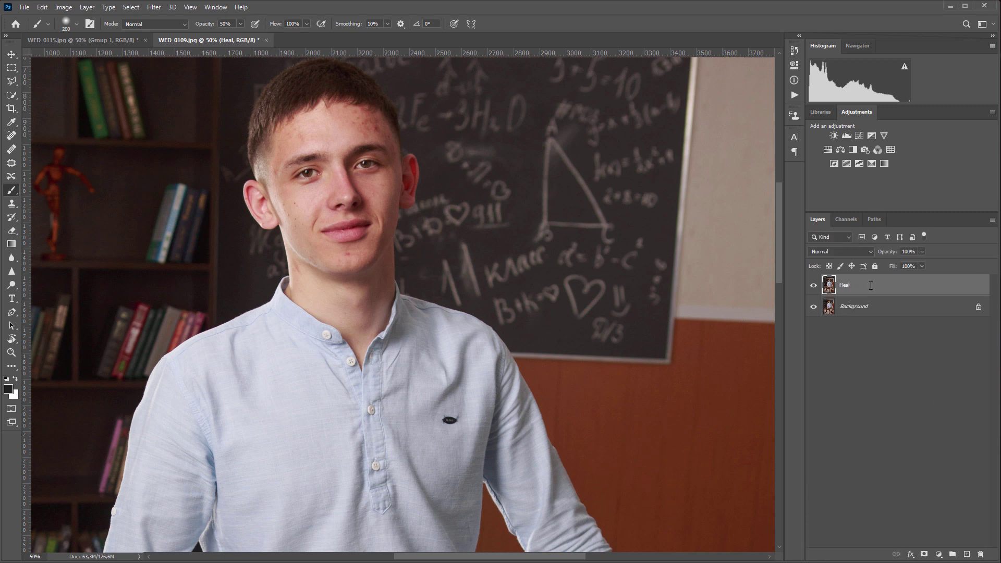
Select a rectangle around the head and collar and open the Retouch4me Heal filter on the Heal layer
key(m)
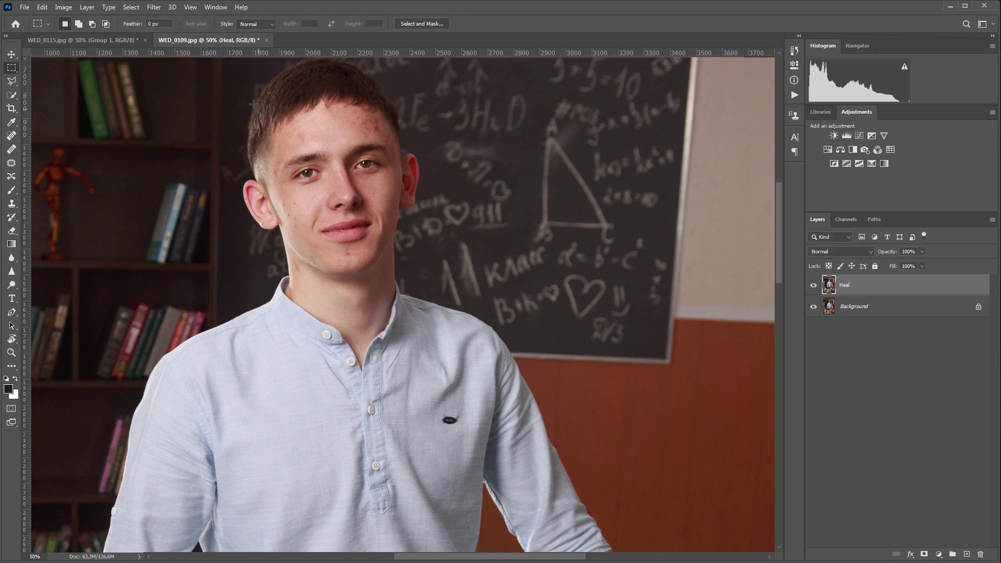
drag(212, 61, 452, 343)
click(153, 7)
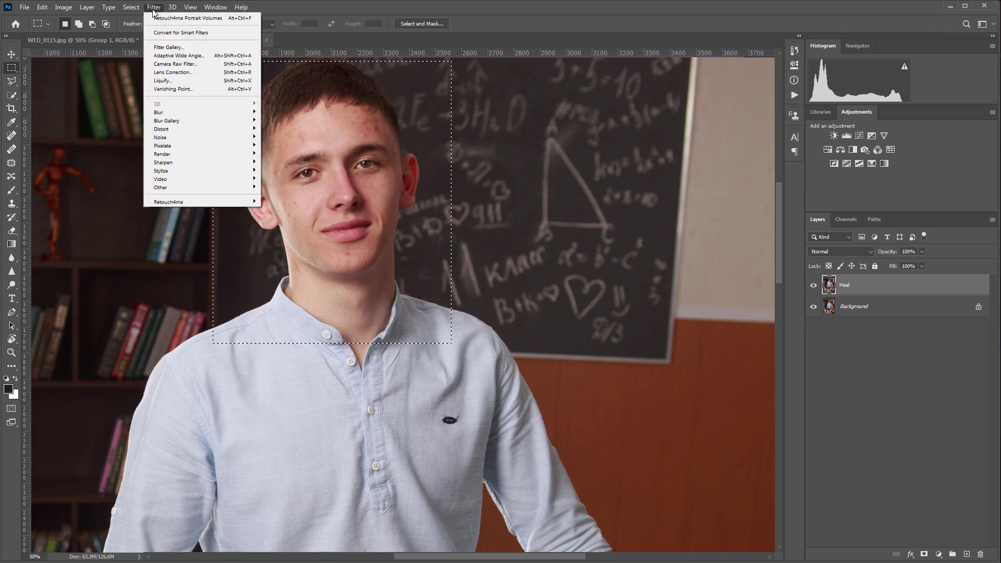
mouse_move(216, 202)
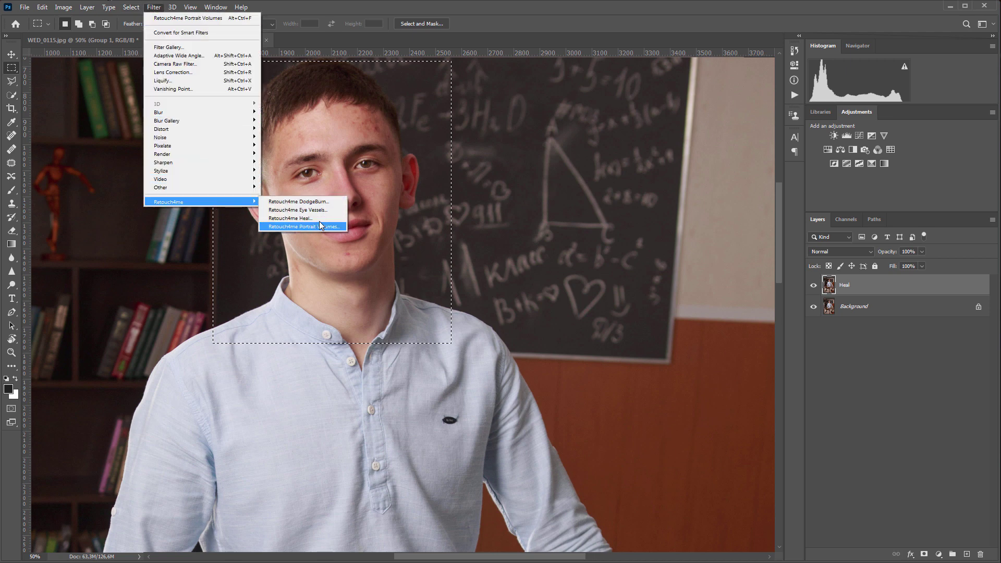
click(321, 218)
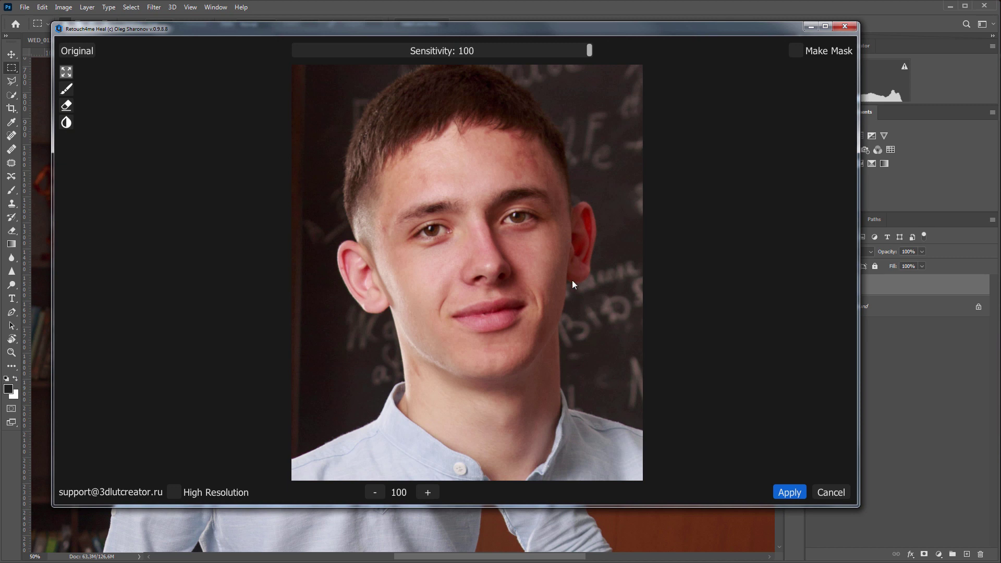
Erase the heal mask over the moles on the shadow-free cheek with a size 22 eraser, compare with the original, and apply the filter
scroll(572, 281, up, 1)
click(67, 106)
drag(66, 161, 66, 156)
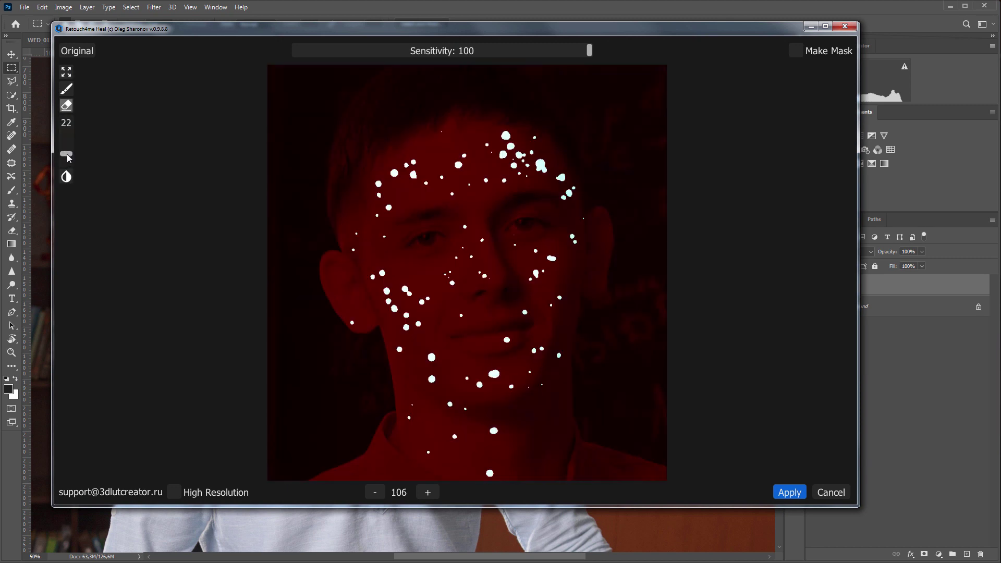
drag(383, 289, 393, 312)
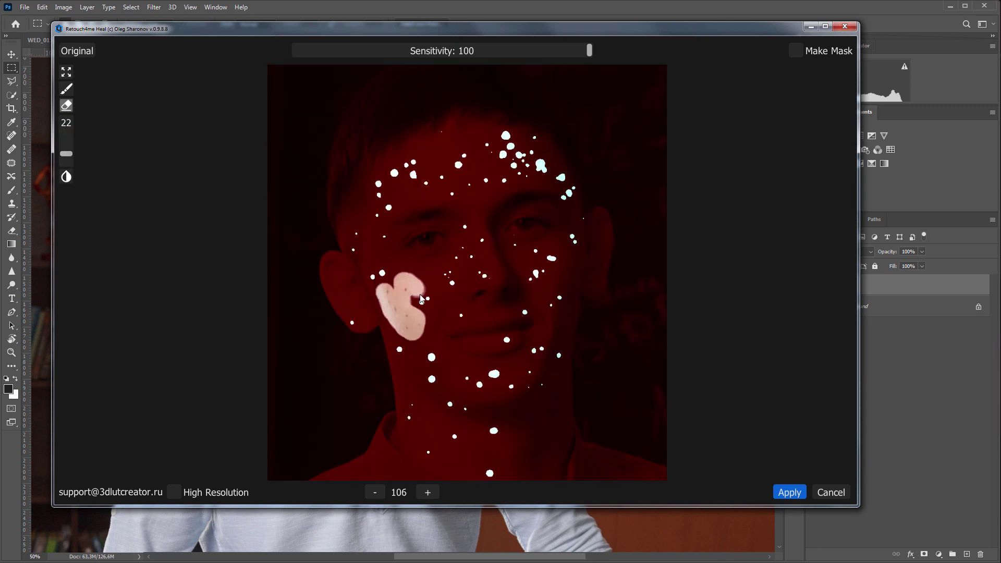
click(77, 51)
scroll(523, 214, down, 1)
click(79, 52)
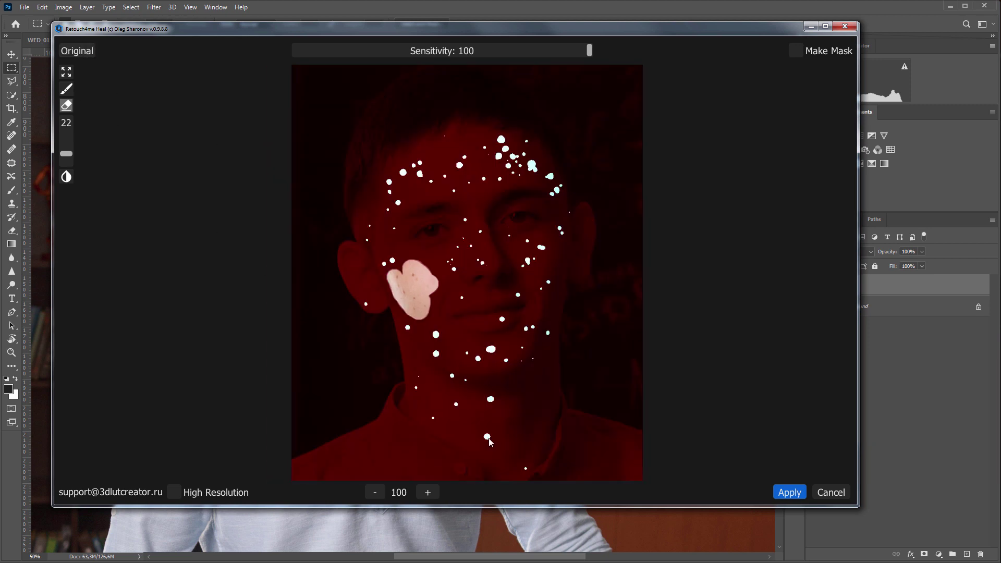
click(790, 493)
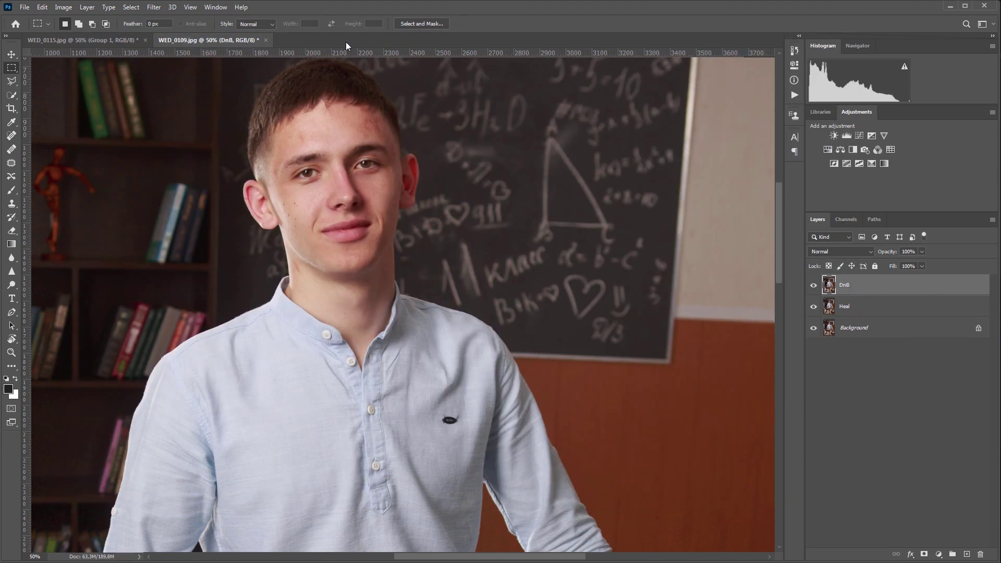
Run Retouch4me DodgeBurn on the DnB layer in high resolution and apply it with Blend set to 107
click(154, 6)
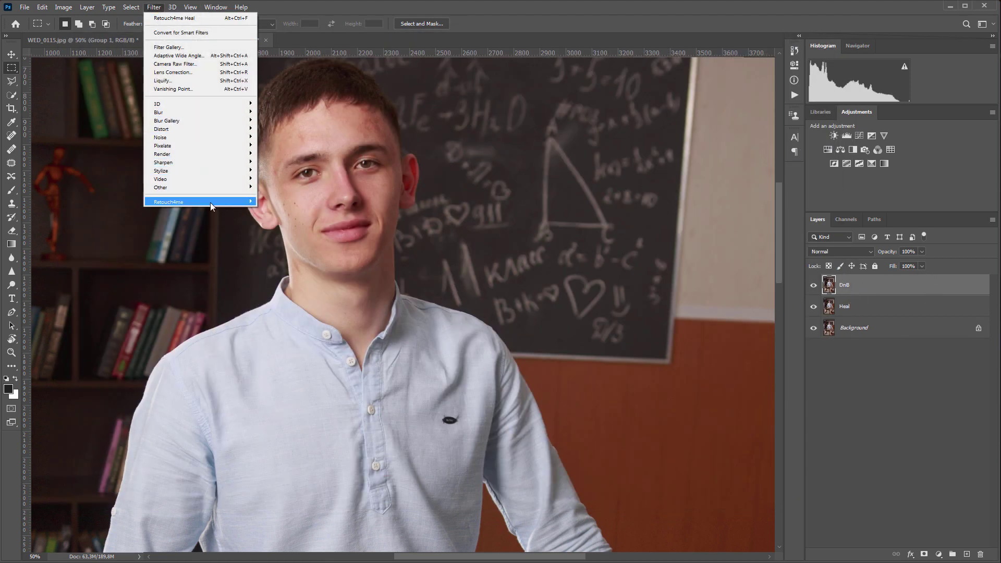
mouse_move(211, 203)
click(330, 207)
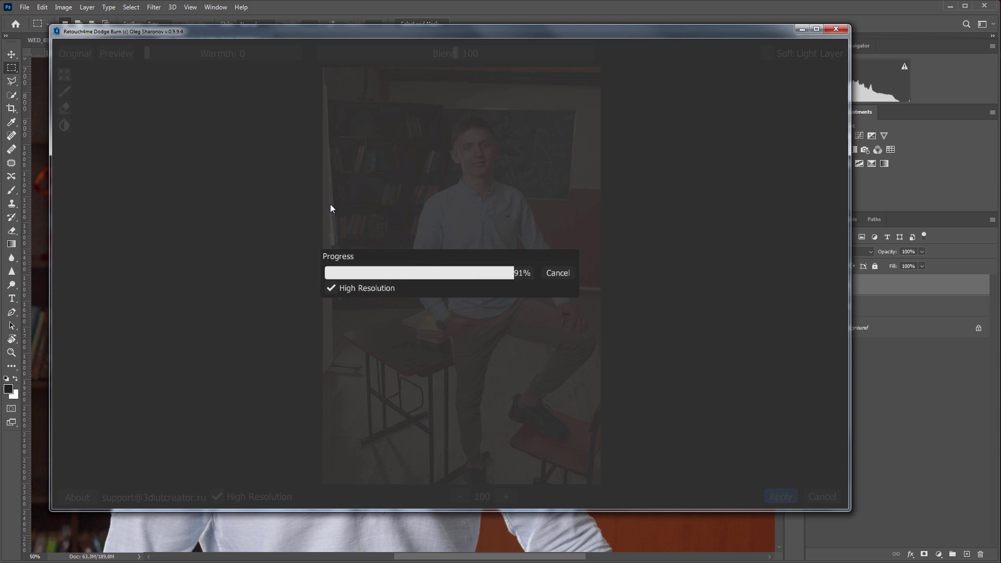
scroll(466, 145, up, 2)
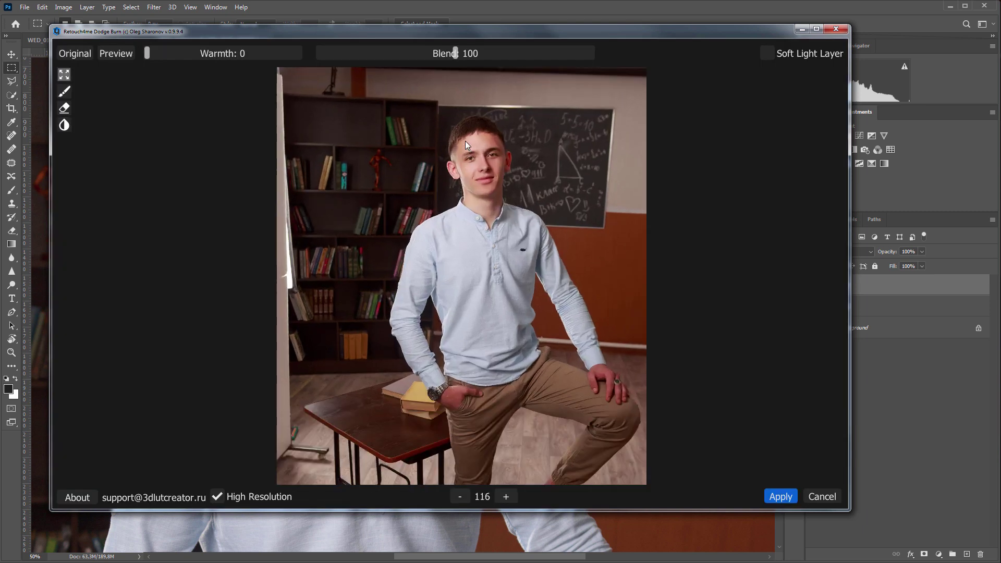
scroll(466, 142, up, 7)
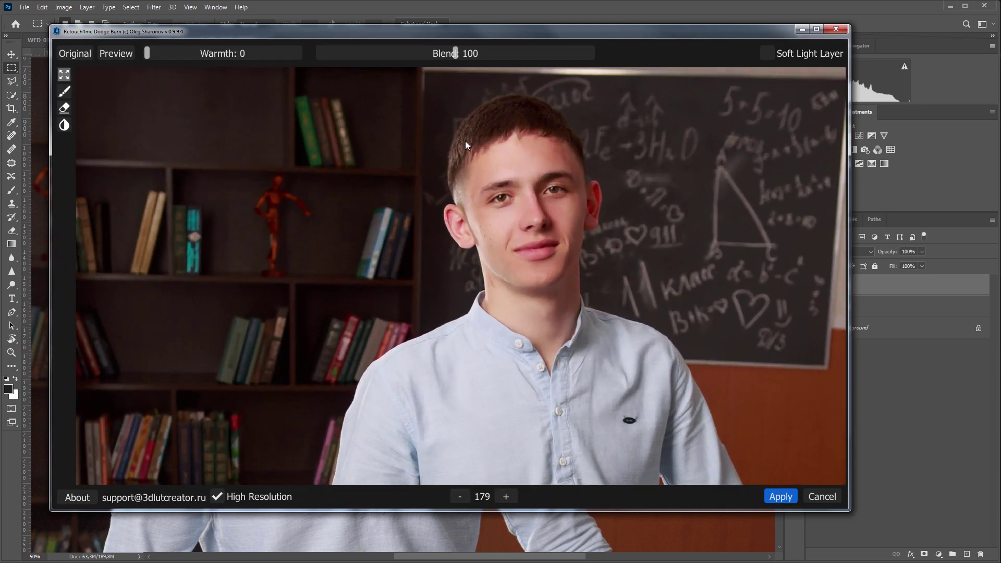
scroll(465, 144, up, 1)
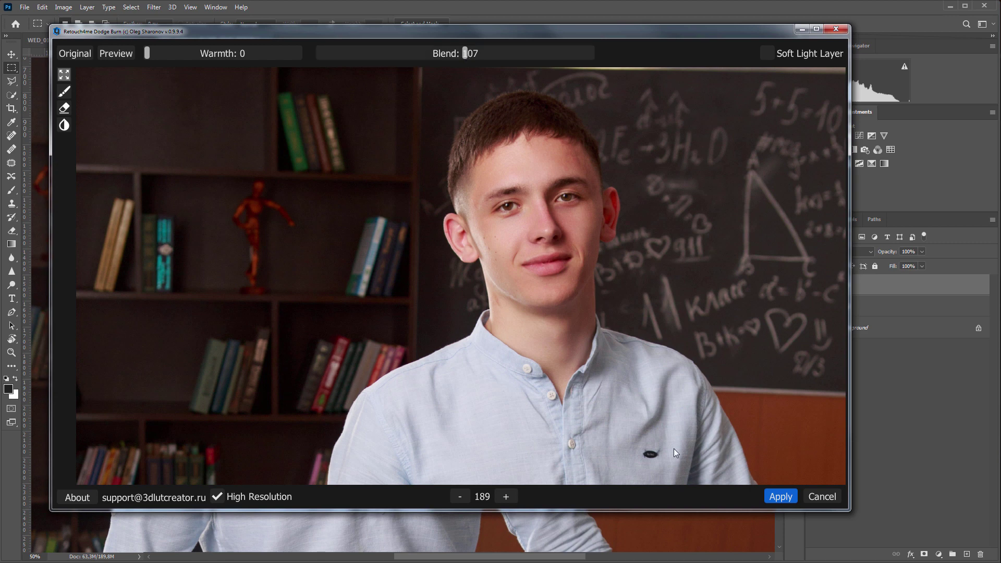
click(781, 496)
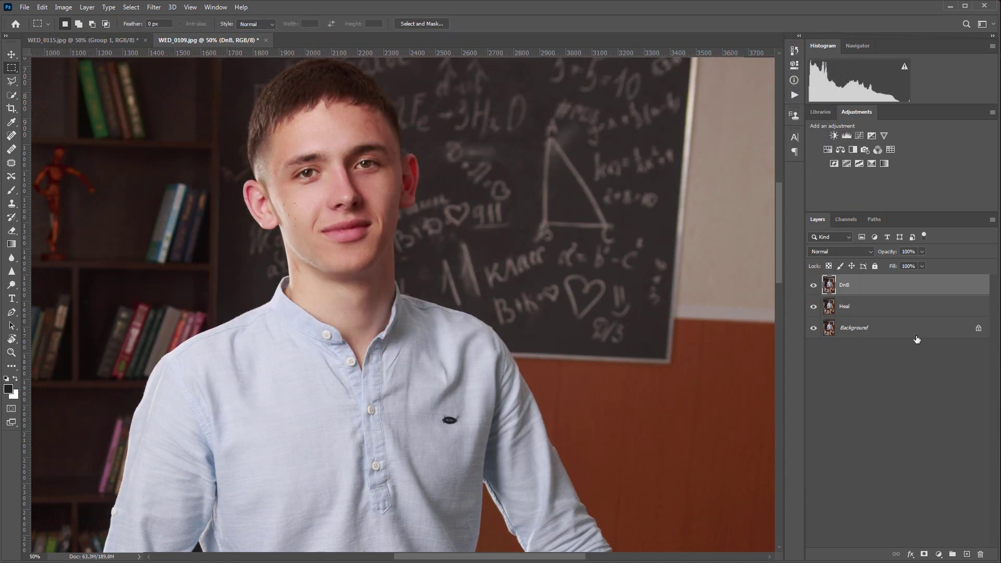
Duplicate the DnB layer and name the copy PV
drag(934, 288, 964, 550)
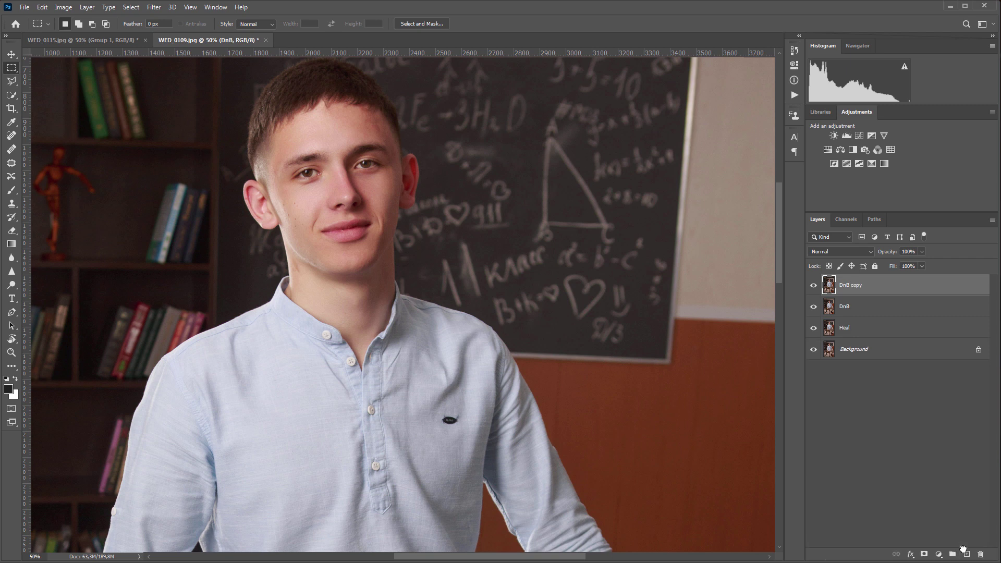
double_click(850, 286)
text(PV)
key(Return)
Run Retouch4me Portrait Volumes on the PV layer with Blend 126, compare with the original, and apply it
click(162, 7)
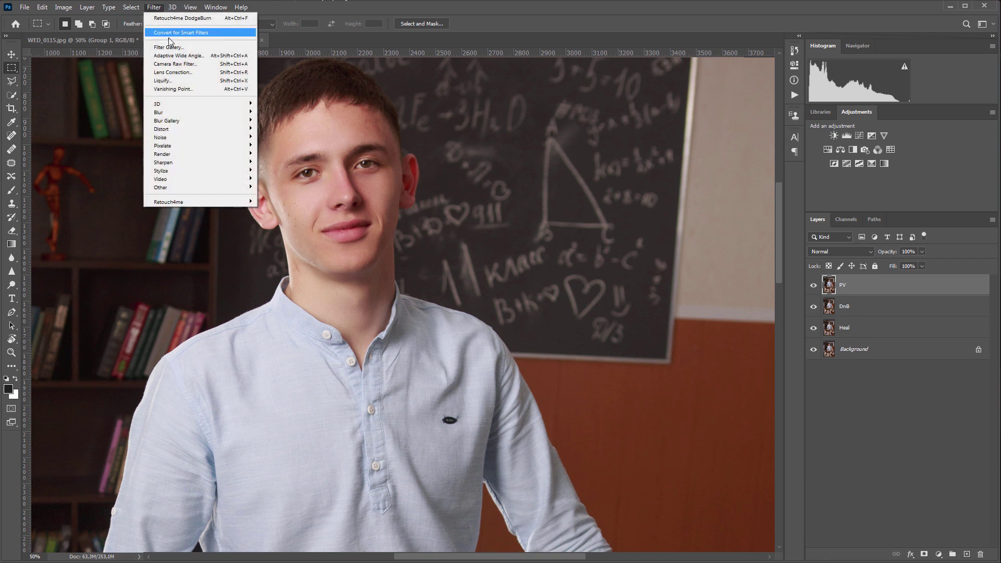
mouse_move(257, 207)
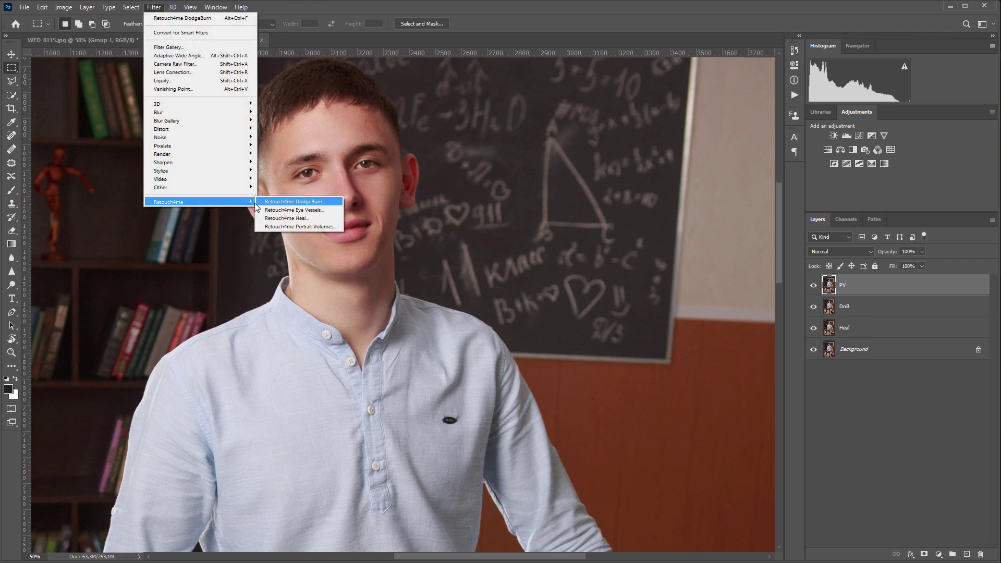
click(300, 226)
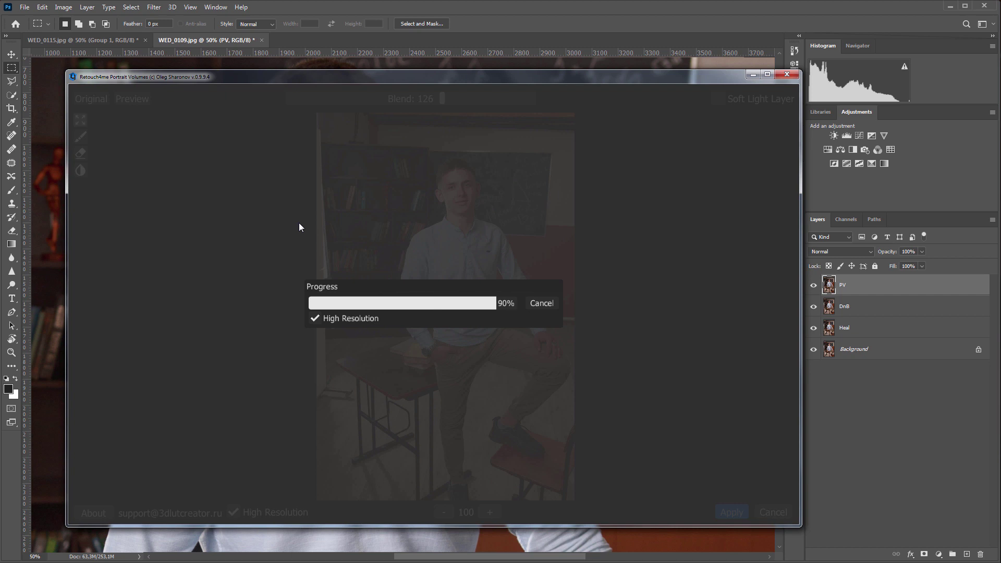
scroll(491, 199, up, 5)
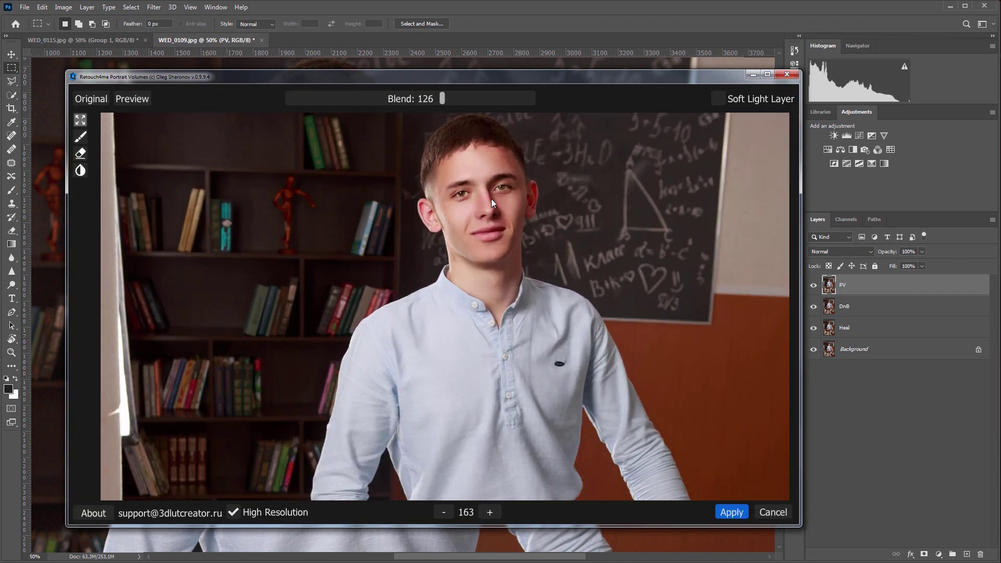
click(89, 98)
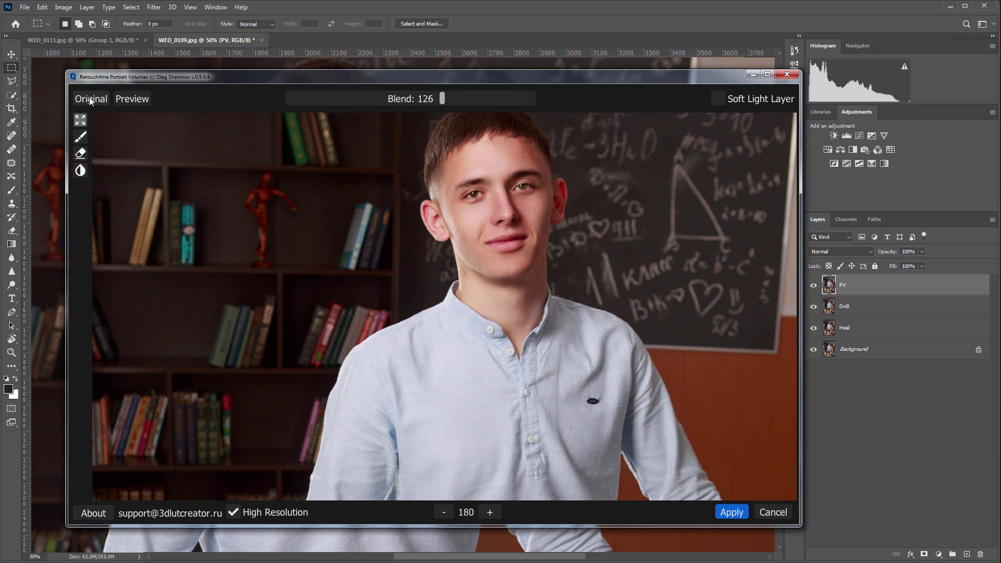
click(732, 512)
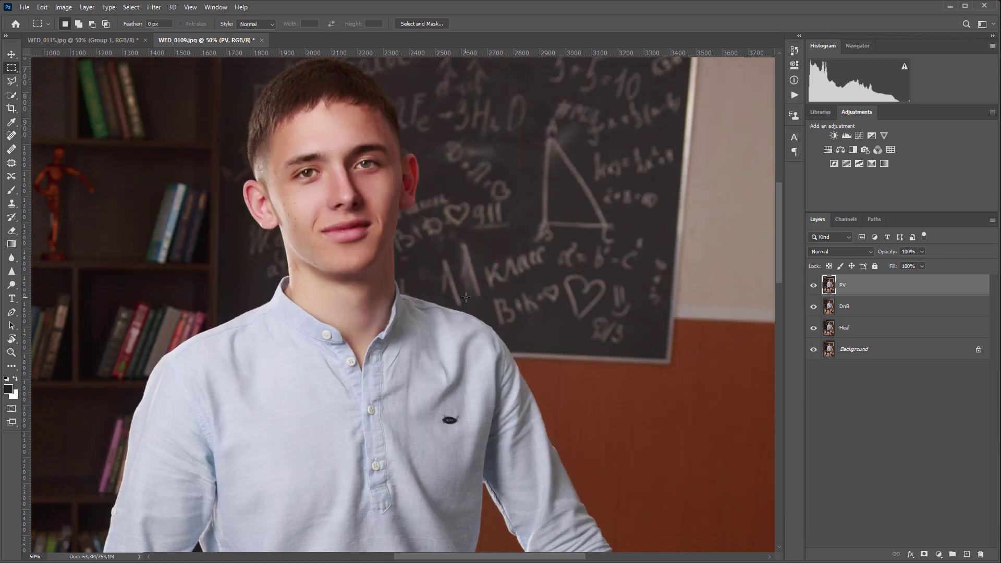
Retouch the red patch on the forehead above the eyebrow with the Healing Brush, sampling clean skin just below it
key(z)
click(377, 113)
click(377, 112)
click(377, 113)
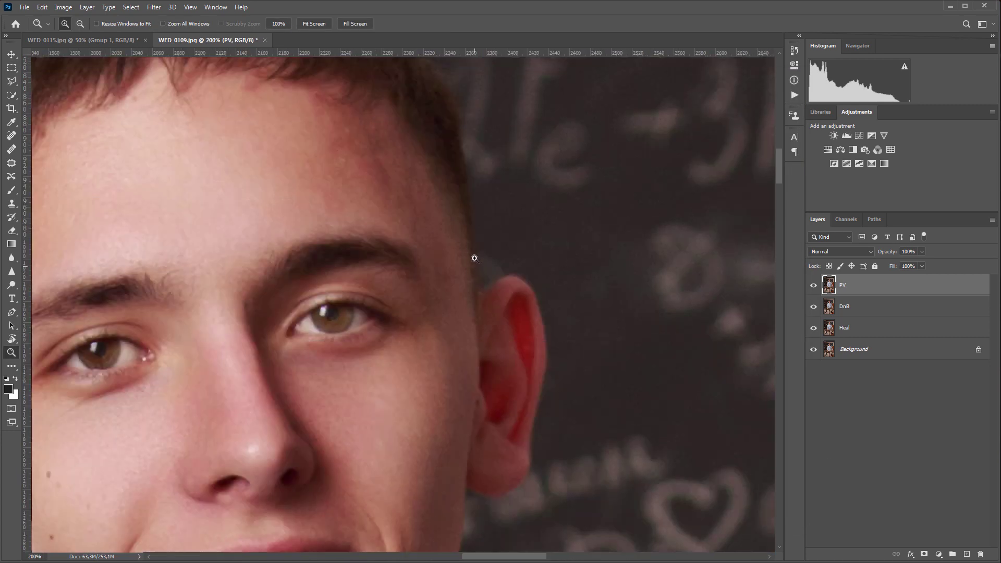
scroll(475, 258, up, 2)
key(j)
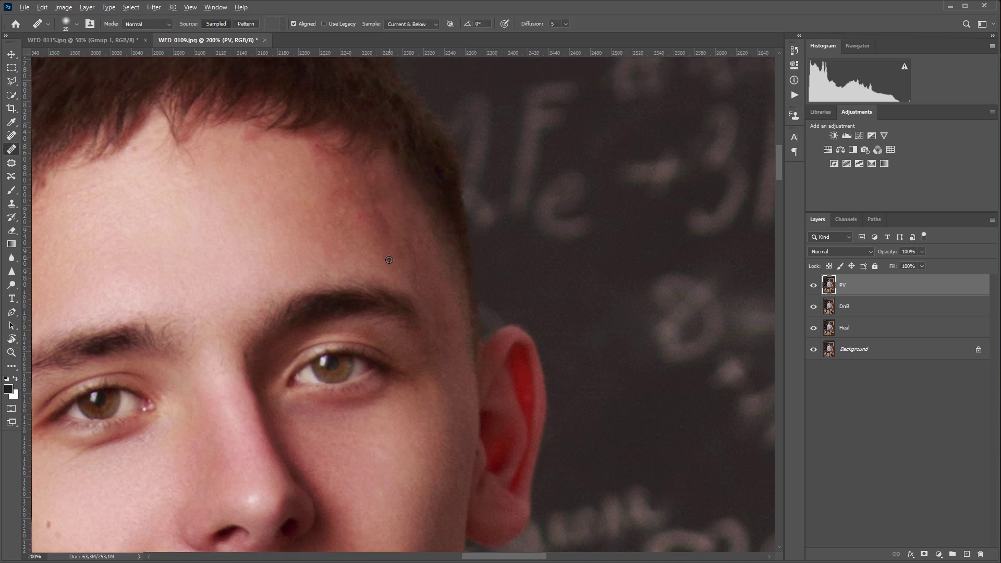
alt+click(389, 260)
drag(385, 237, 378, 188)
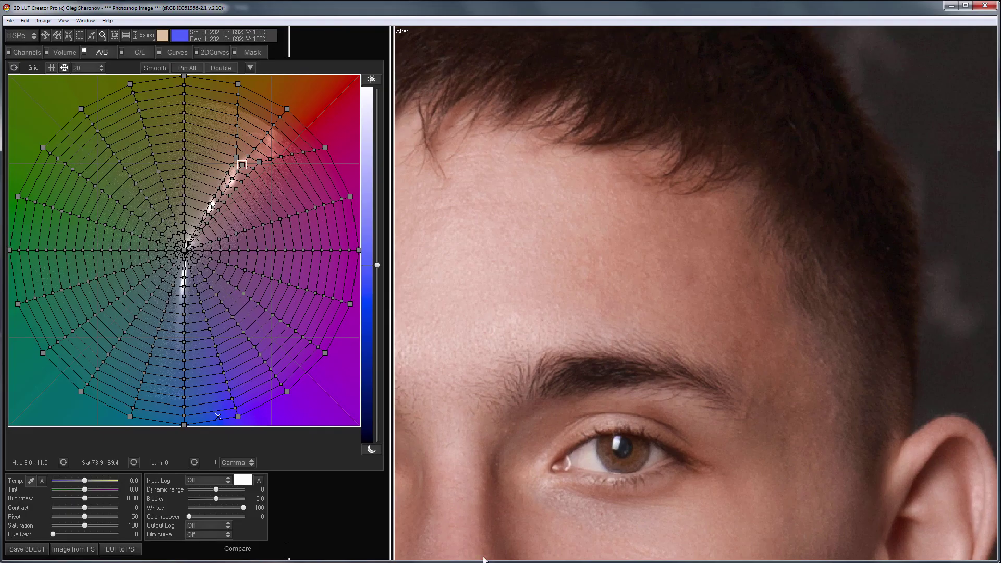
Send the skin-tone LUT from 3D LUT Creator to Photoshop and invert the 3DLutCreator layer's mask to black
click(119, 549)
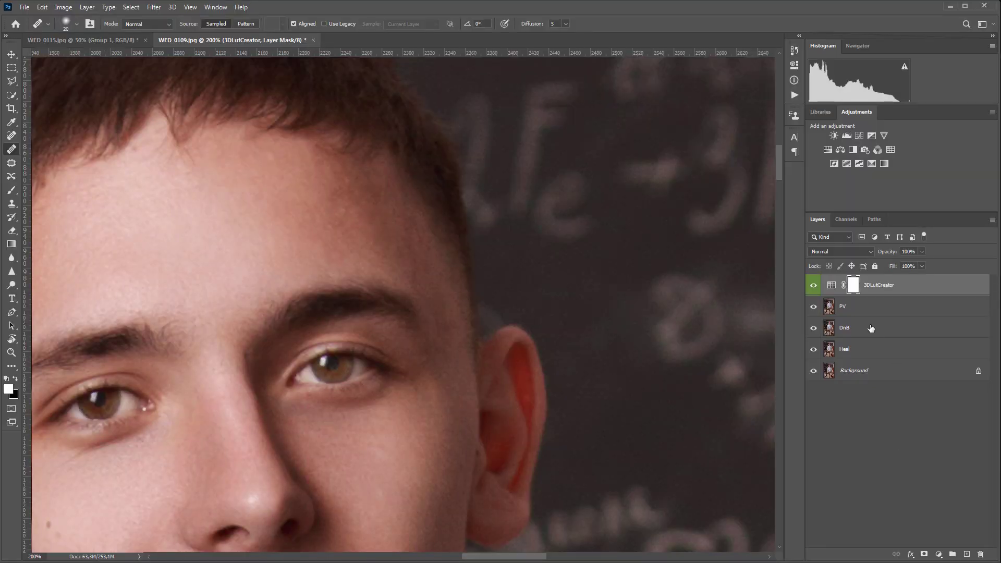
key(b)
key(x)
scroll(297, 245, down, 6)
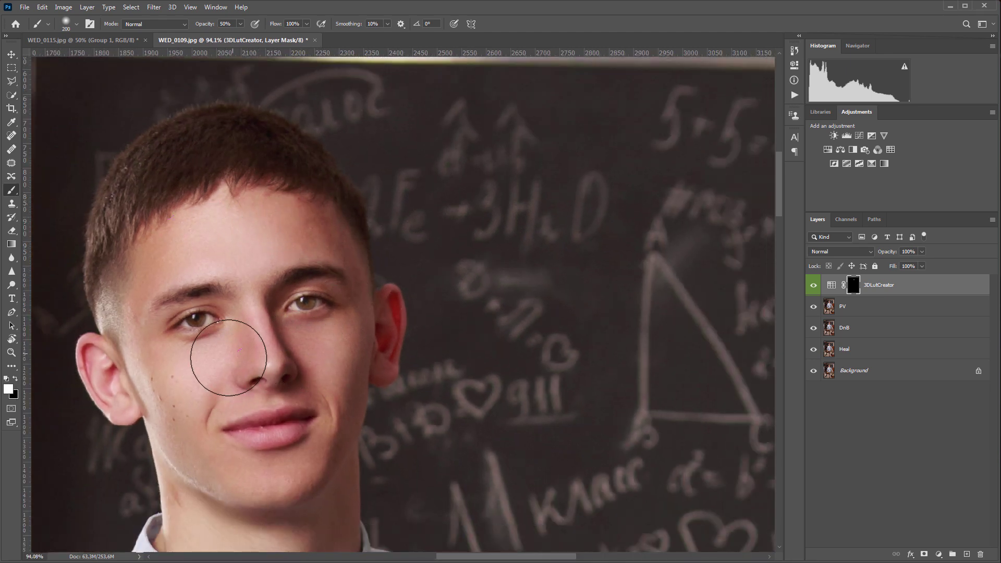
scroll(399, 405, down, 2)
Paint the 3DLutCreator mask white over the reddish ear with a smaller brush at 50% opacity
key(bracketleft)
key(bracketleft)
key(bracketleft)
key(bracketleft)
key(bracketleft)
key(bracketleft)
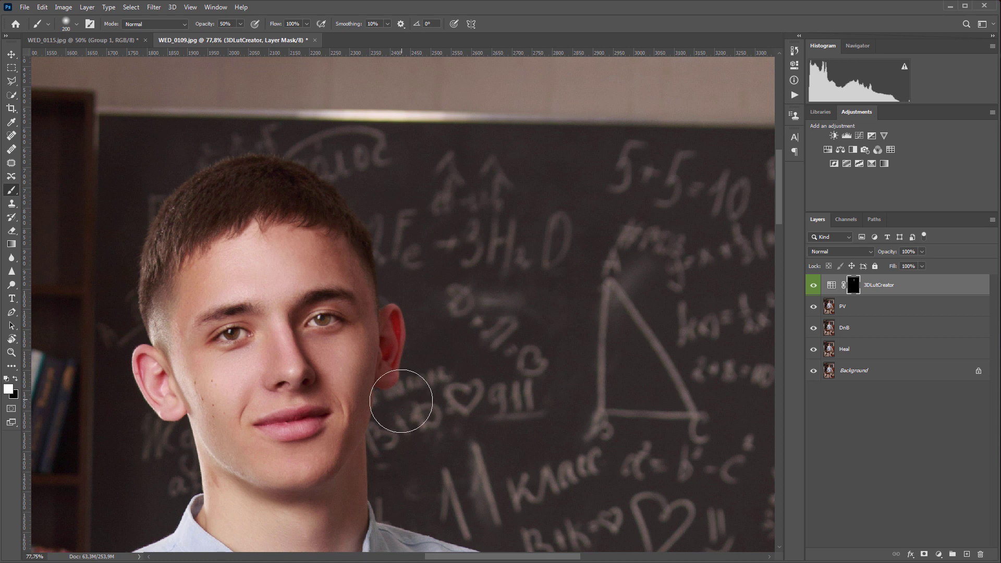
mouse_move(396, 321)
mouse_down()
mouse_move(391, 313)
mouse_move(385, 369)
mouse_move(391, 313)
mouse_up()
key(bracketright)
scroll(709, 378, down, 3)
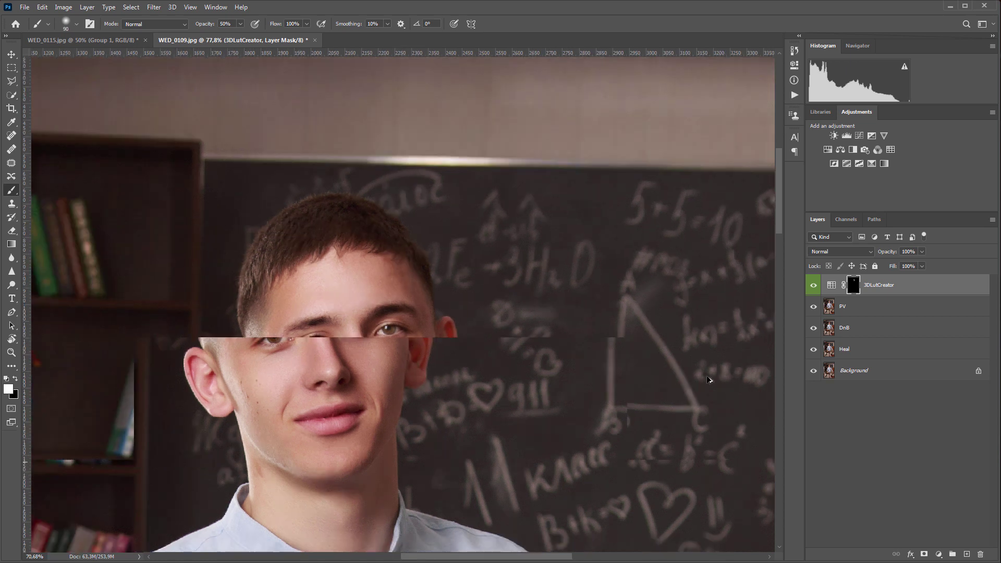
scroll(709, 378, down, 2)
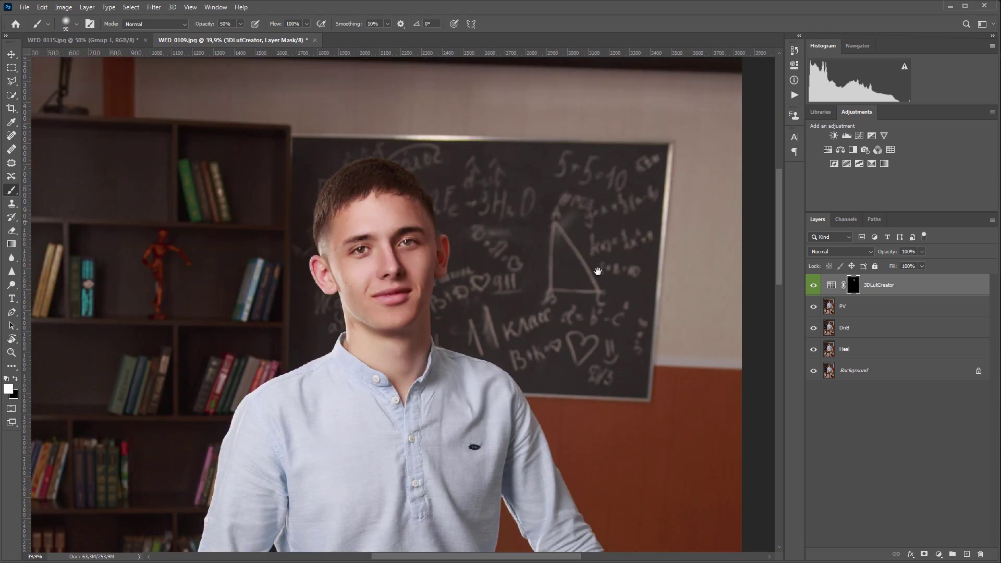
Compare the photo with and without the retouching layers and inspect the wider portrait
drag(814, 285, 815, 352)
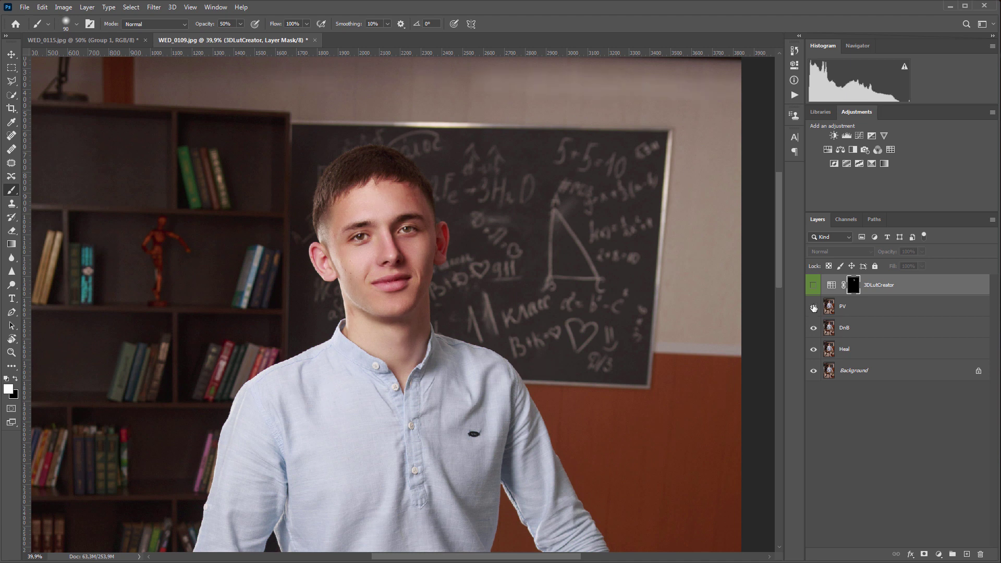
click(813, 286)
mouse_move(777, 270)
mouse_down()
mouse_move(783, 326)
mouse_move(786, 309)
mouse_up()
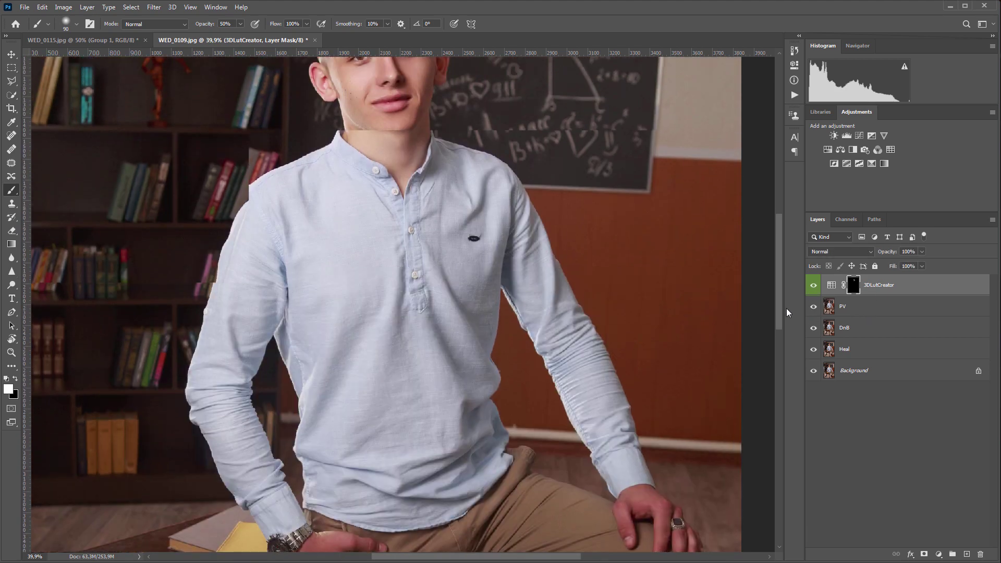
key(z)
alt+click(639, 319)
scroll(634, 322, up, 3)
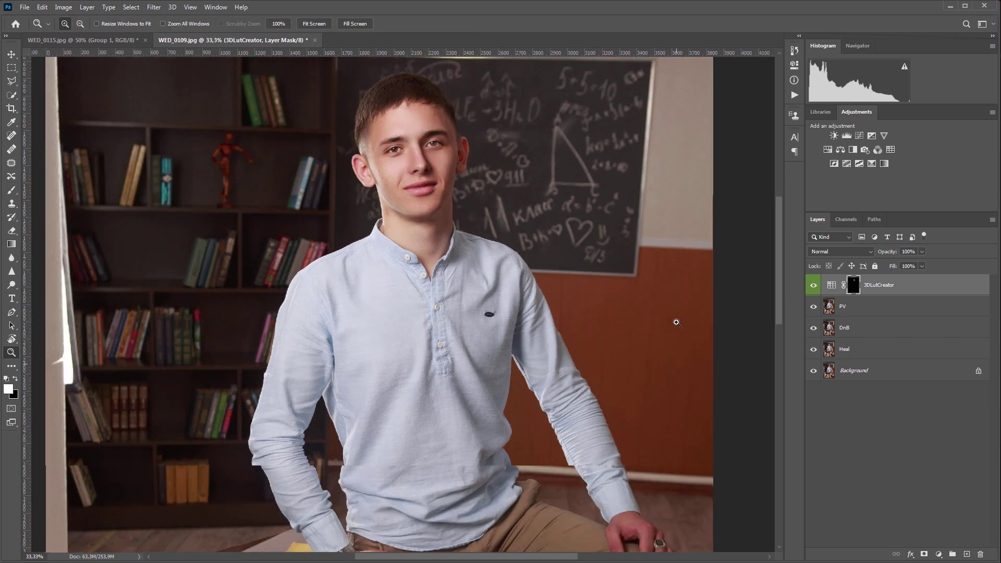
In WED_0115.jpg, hide Group 1 and show Heal, DnB and Group 1 one after another to review each retouching stage
click(97, 38)
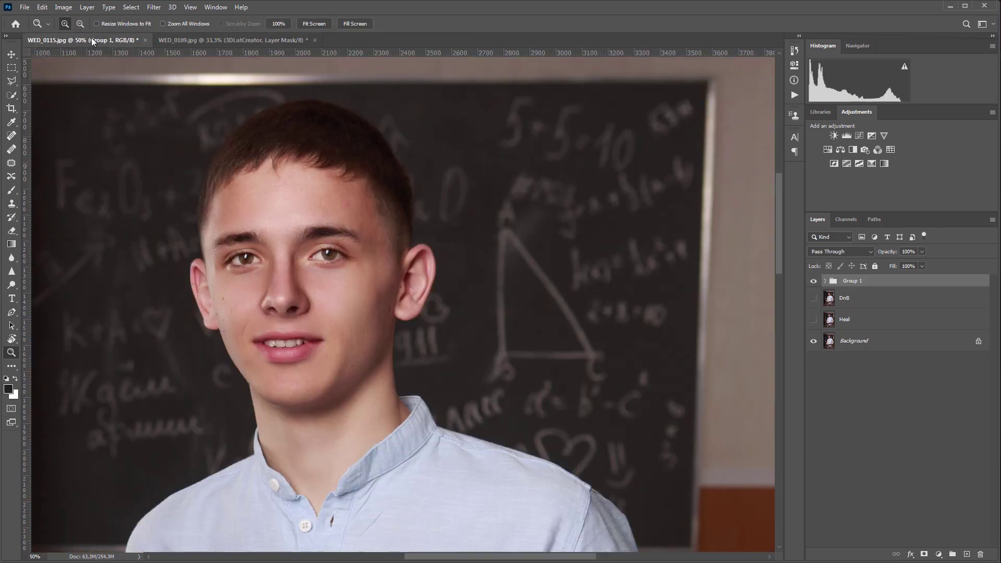
click(812, 282)
click(813, 282)
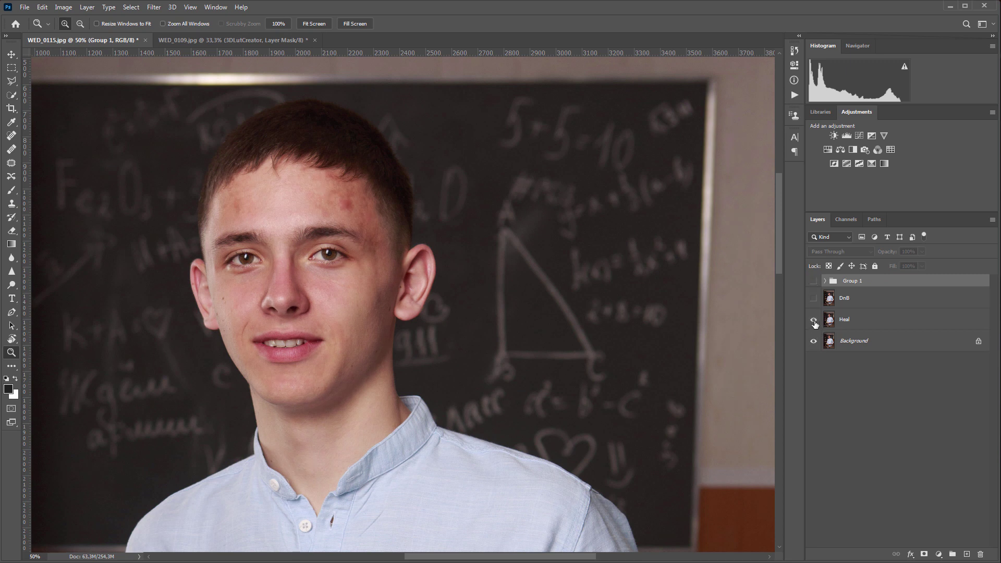
click(814, 299)
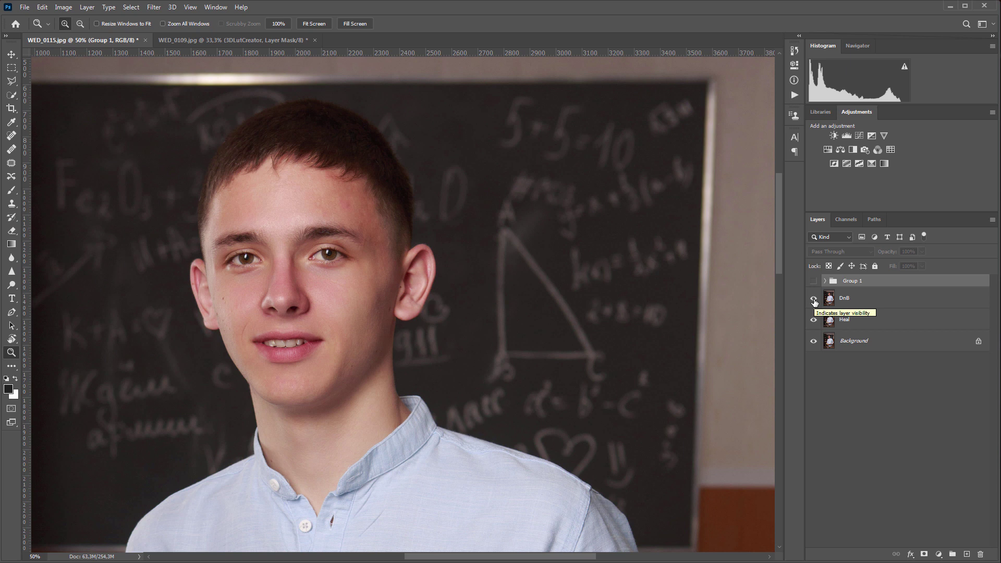
click(814, 282)
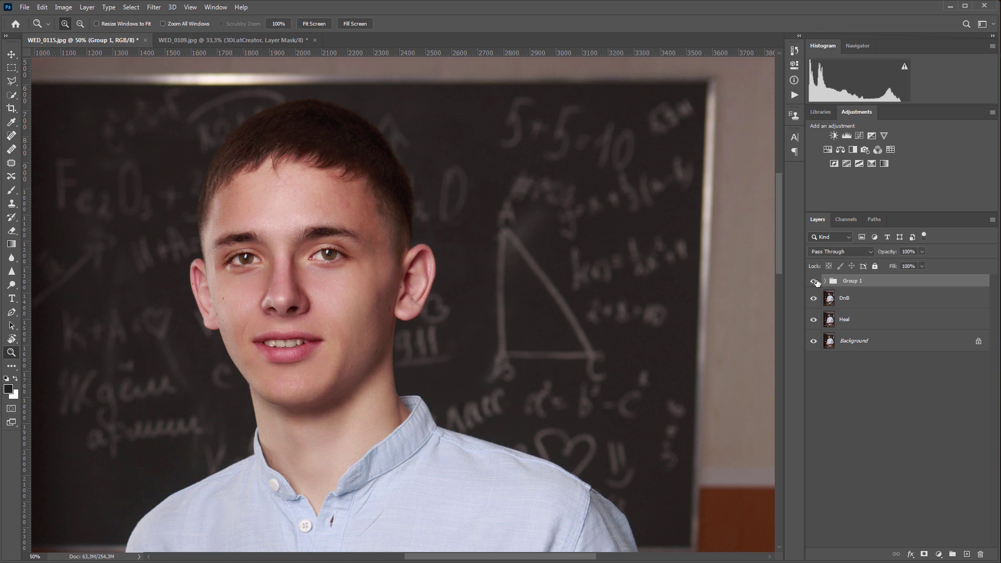